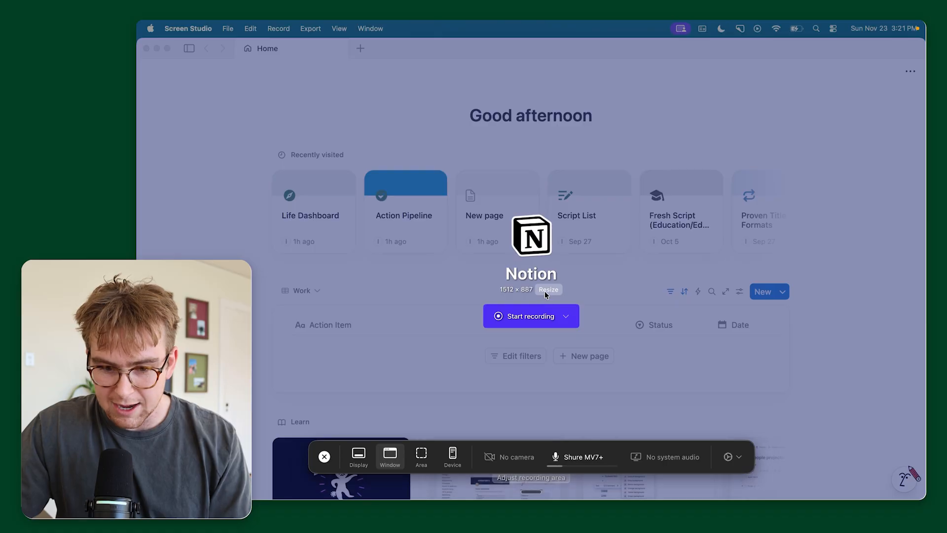
Resize the Notion window to 1280 × 720 for recording and set its zoom to actual size
left_click(547, 292)
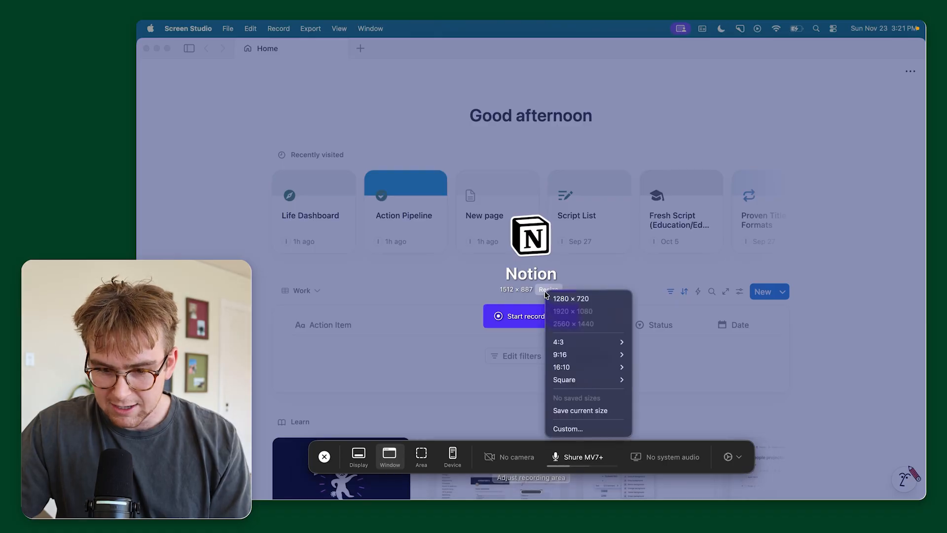
left_click(582, 300)
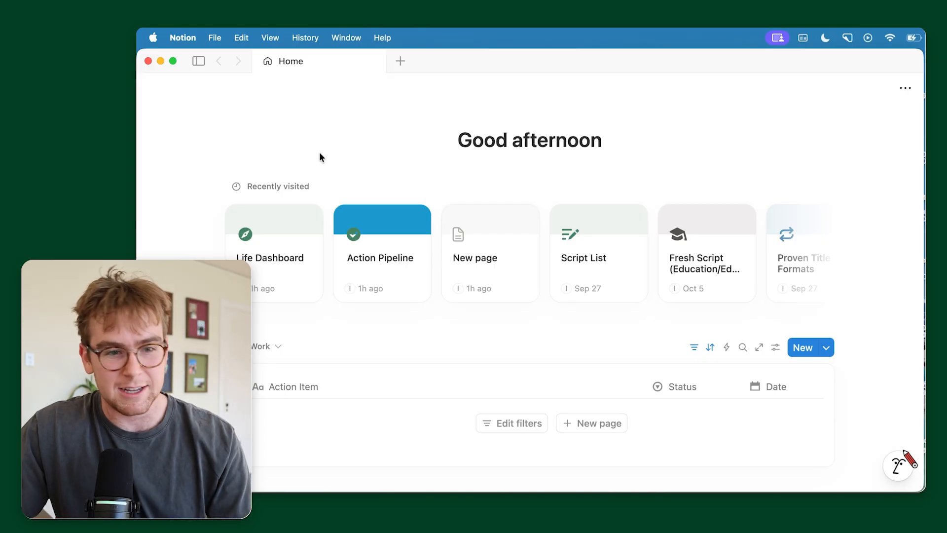
left_click(216, 38)
mouse_move(268, 40)
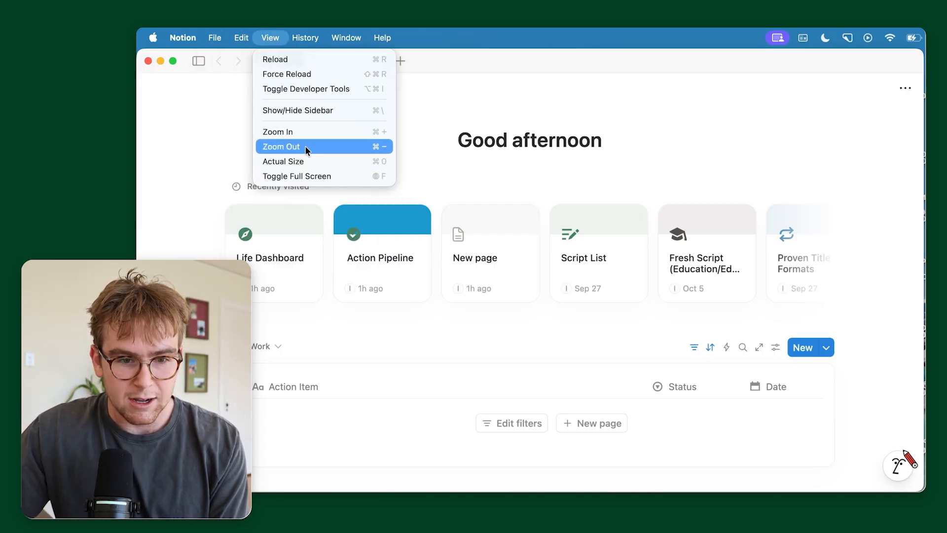
left_click(313, 161)
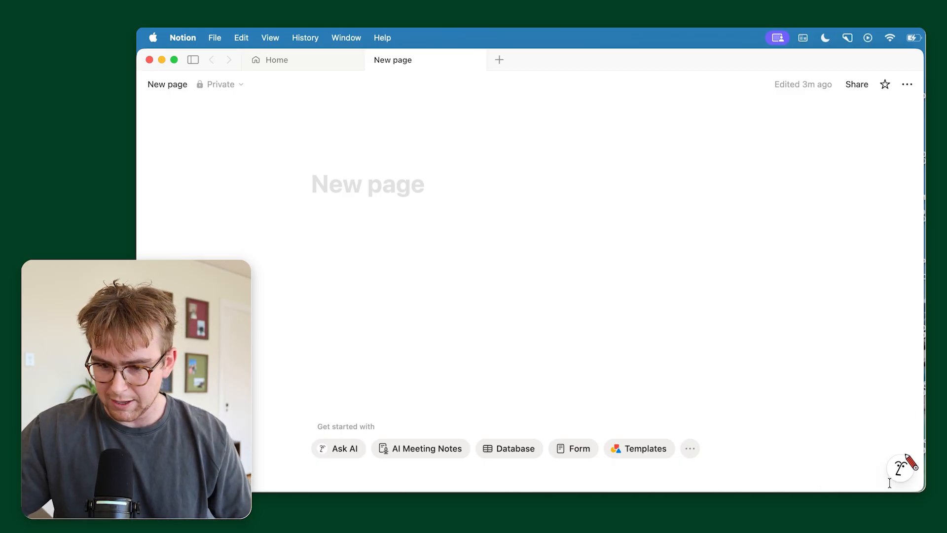
Send Notion AI the prompt "Use my journal entries to make a plan for how I'm going to have the best 2026 ever!?"
left_click(899, 470)
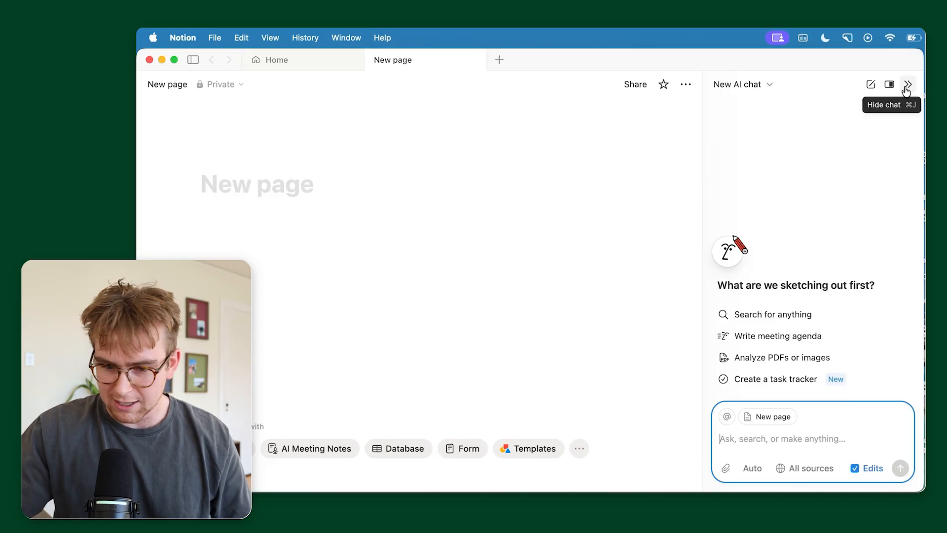
left_click(906, 85)
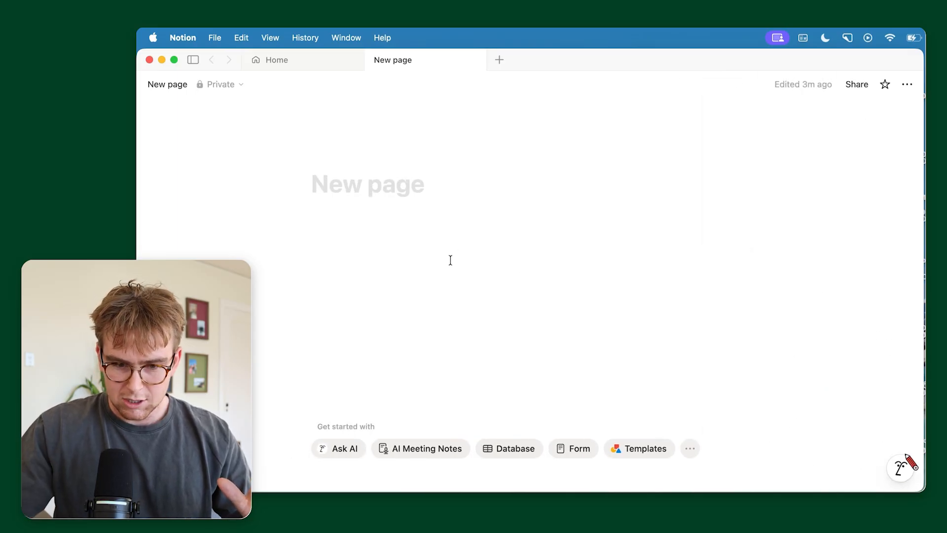
left_click(888, 470)
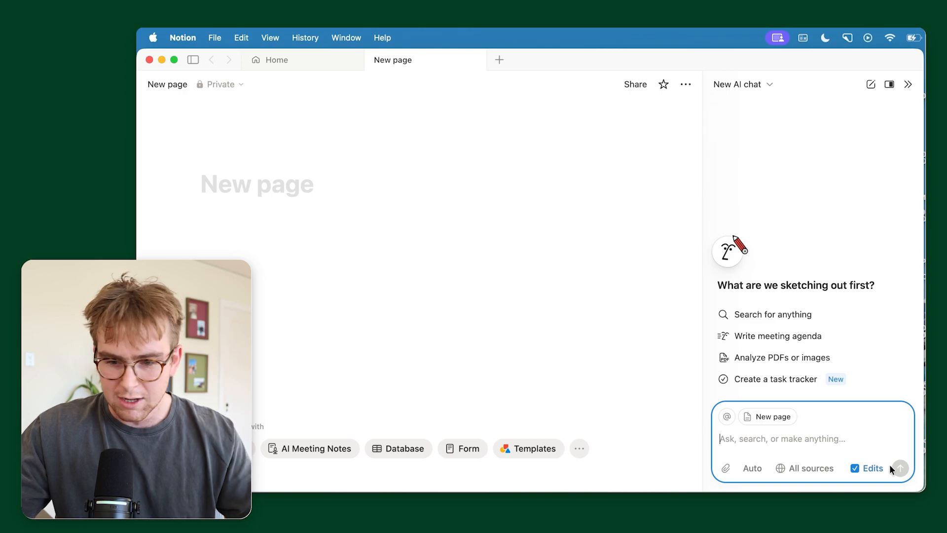
type("Use my journal entries to make a plan for h")
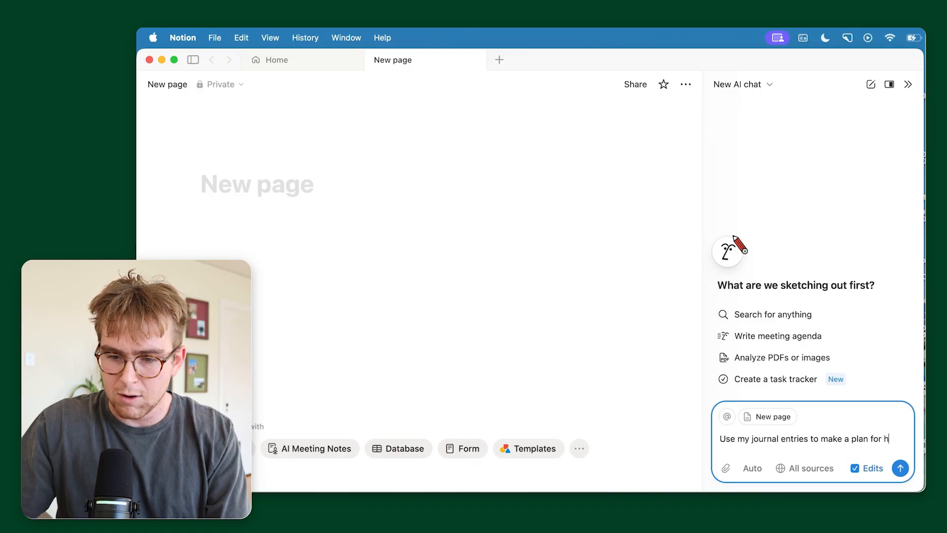
type("ow I'm going to have the best 2026 ever!?")
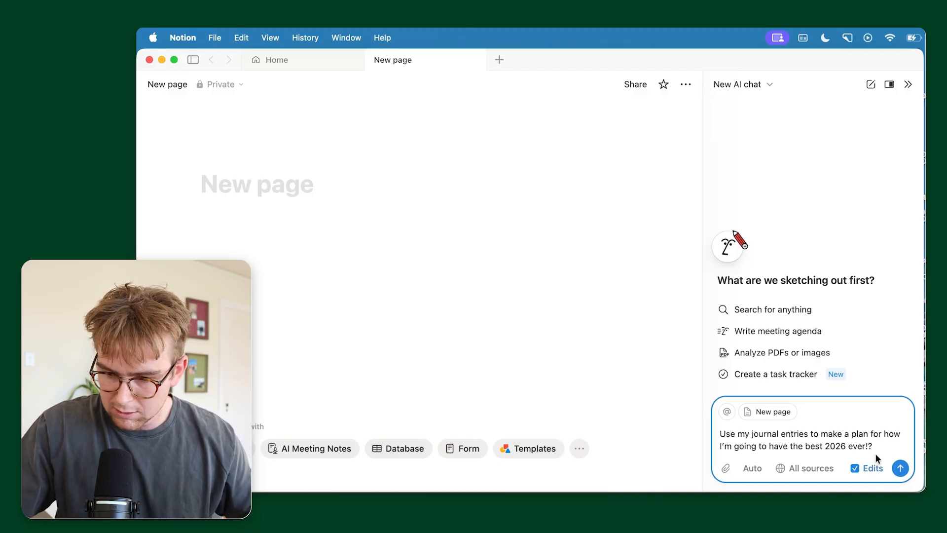
left_click(900, 468)
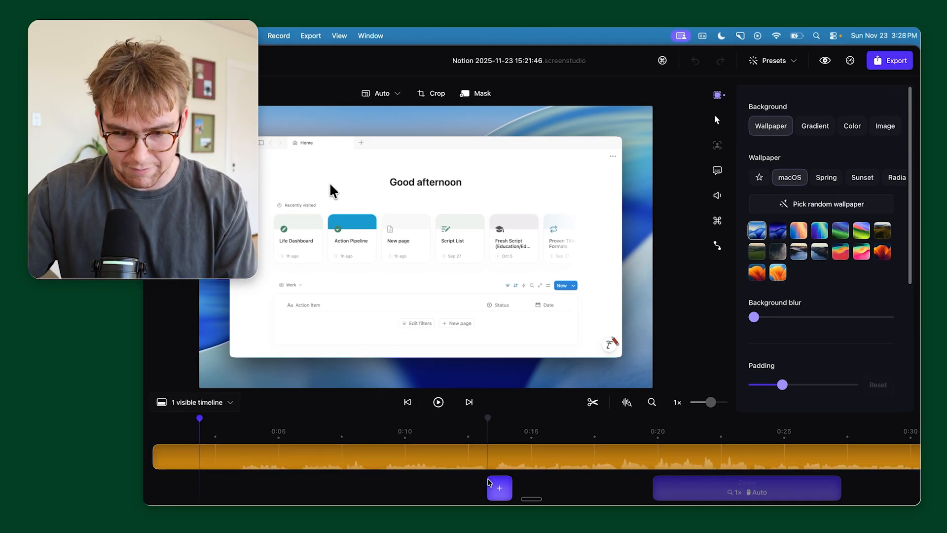
In the Screen Studio editor, split the recording at about 4:08 and delete the slice before the cut
scroll(489, 482, "down", 2)
scroll(489, 483, "down", 5)
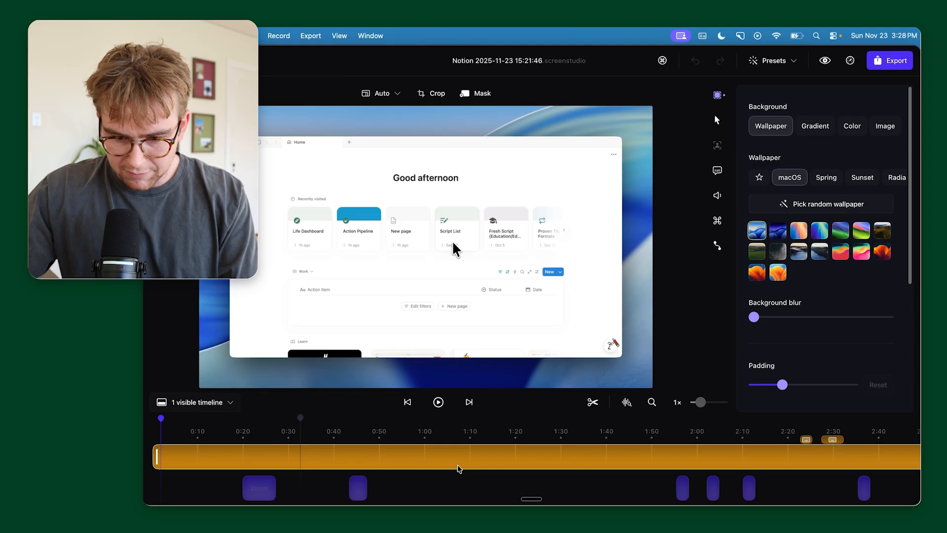
scroll(459, 469, "down", 3)
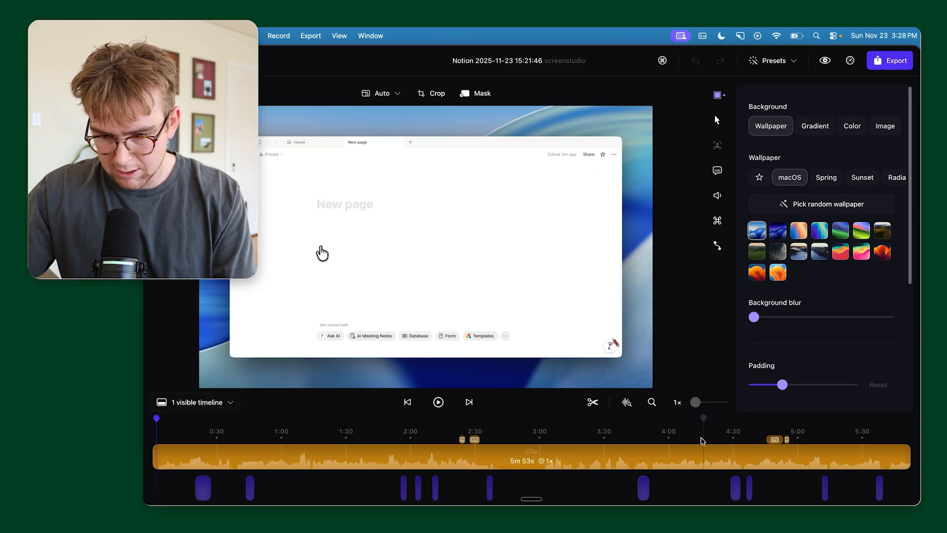
key("c")
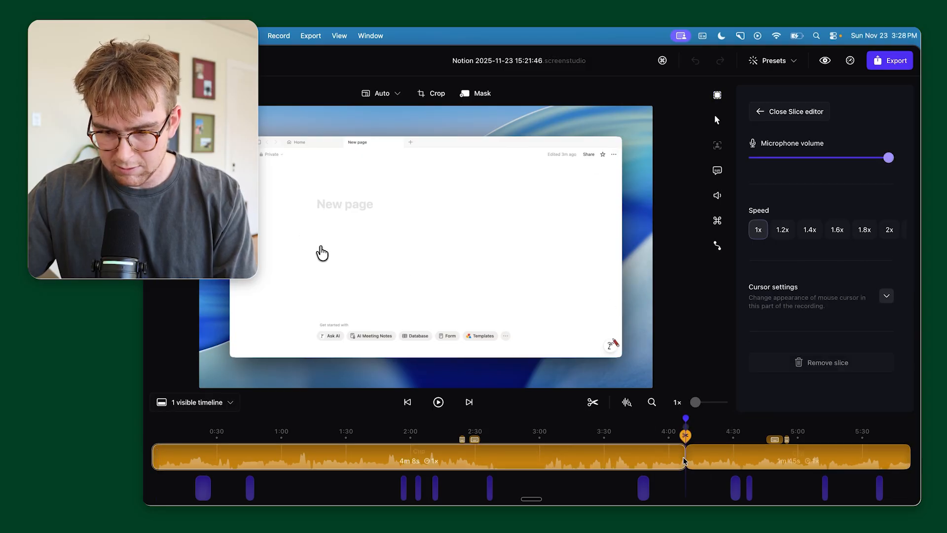
left_click(657, 461)
key("BackSpace")
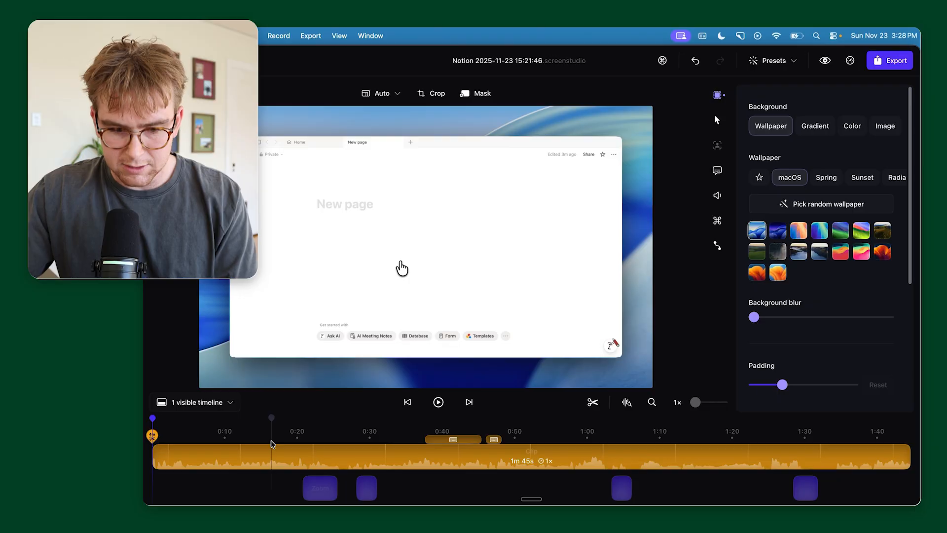
Delete all four automatic zoom segments from the zoom track below the clip
left_click(337, 481)
key("BackSpace")
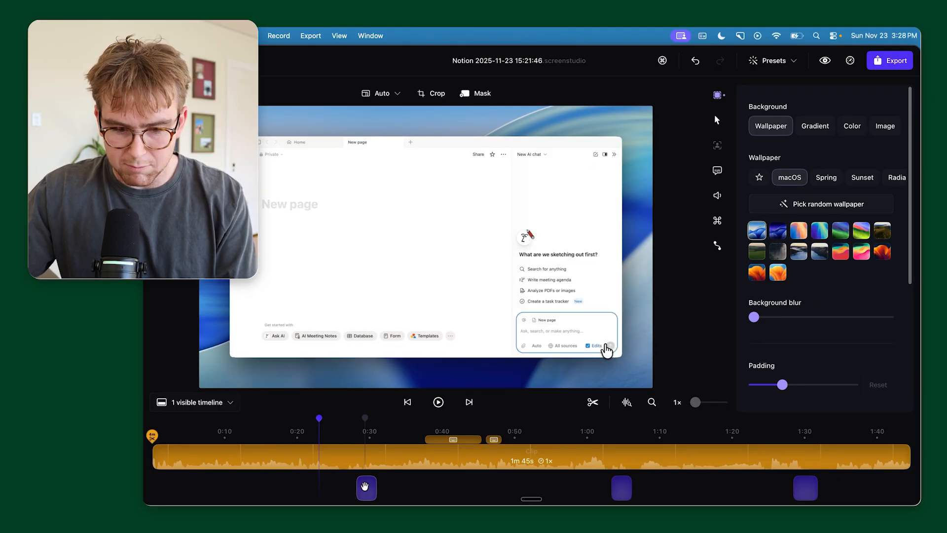
left_click(366, 488)
key("BackSpace")
left_click(620, 488)
key("BackSpace")
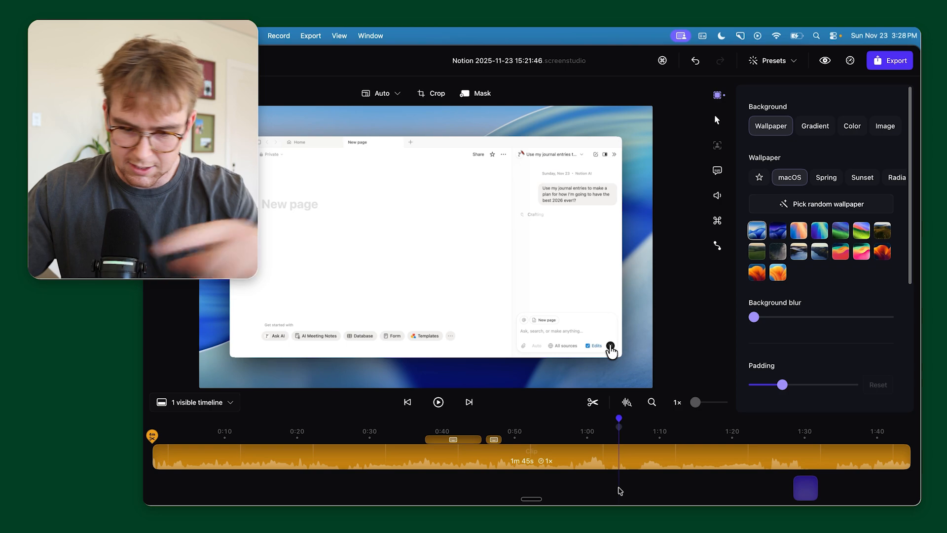
left_click(805, 489)
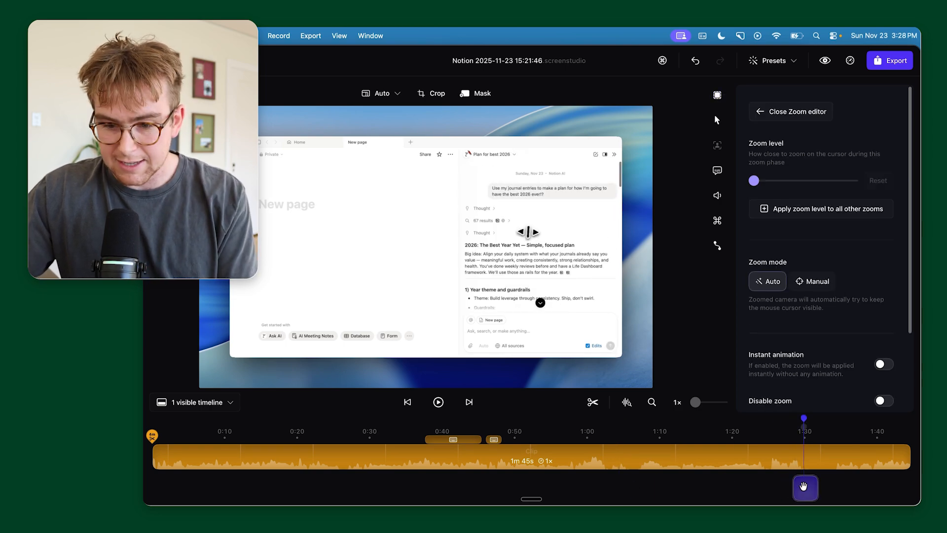
key("BackSpace")
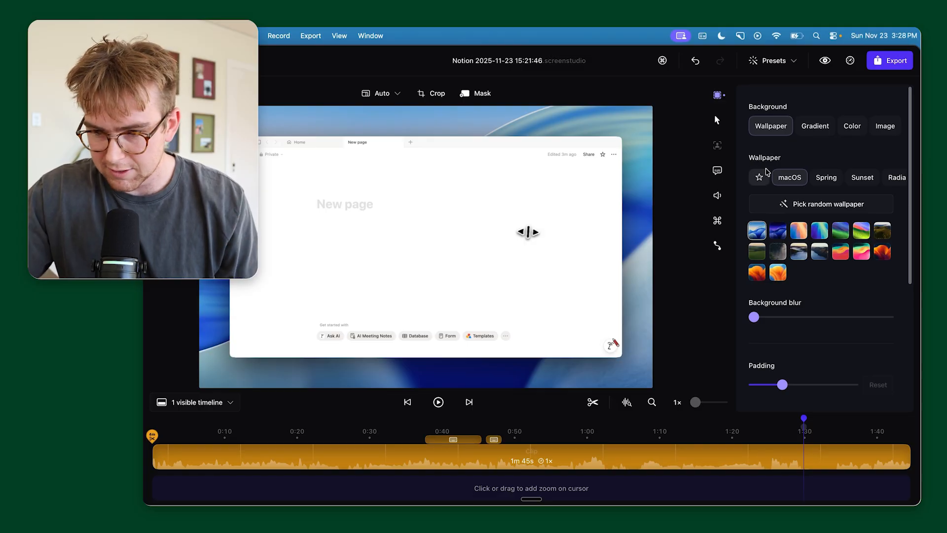
Replace the wallpaper background with the solid color #024023
left_click(850, 127)
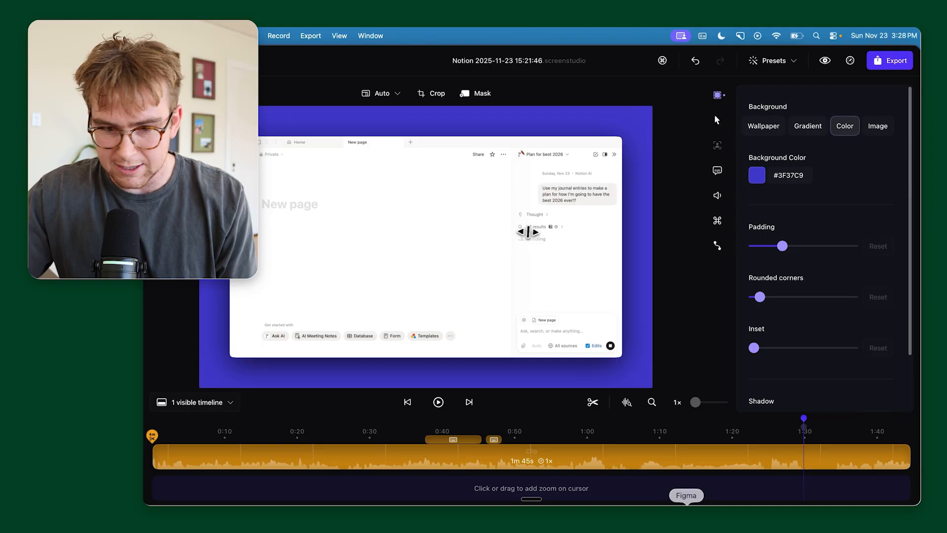
left_click(687, 502)
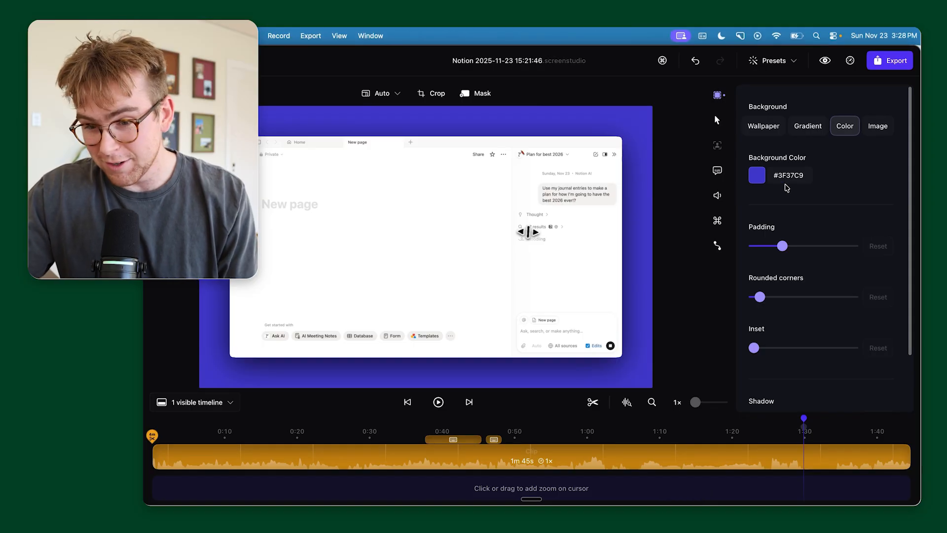
left_click(791, 175)
type("014023")
double_click(788, 175)
type("024023")
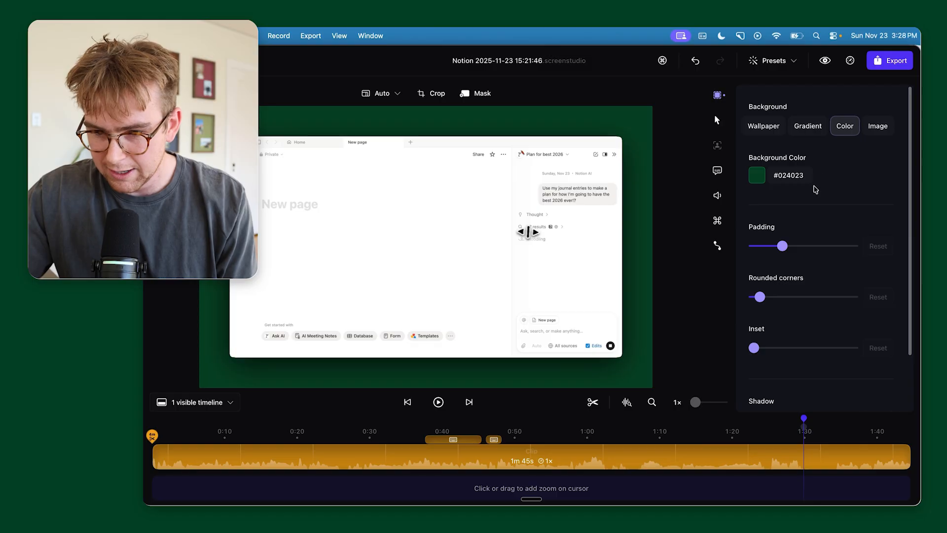
Choose the first arrow cursor style and make the recording always use the pointer cursor
left_click(717, 119)
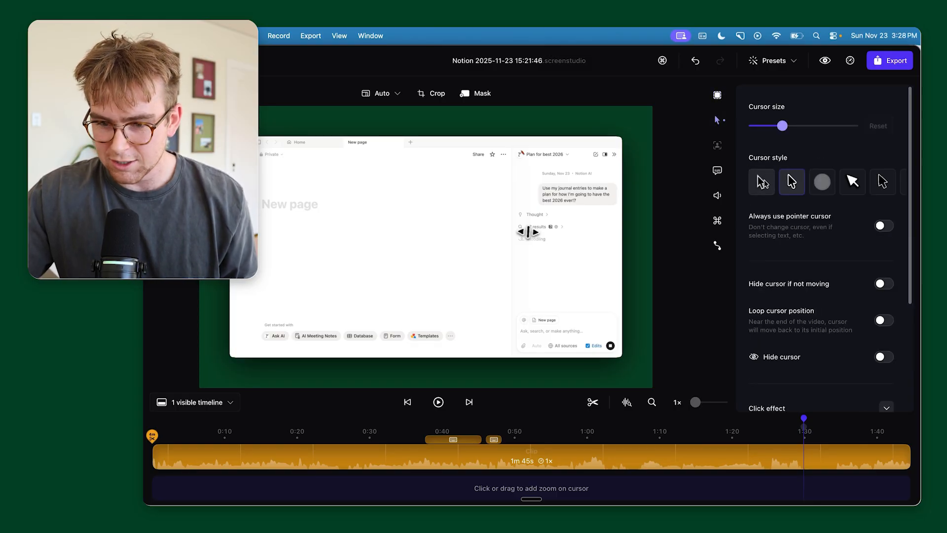
left_click(761, 184)
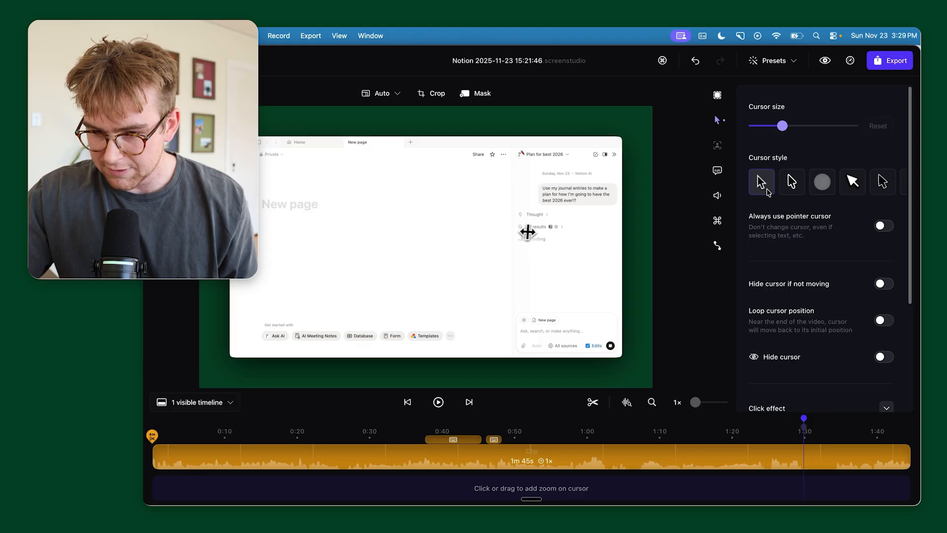
left_click(883, 225)
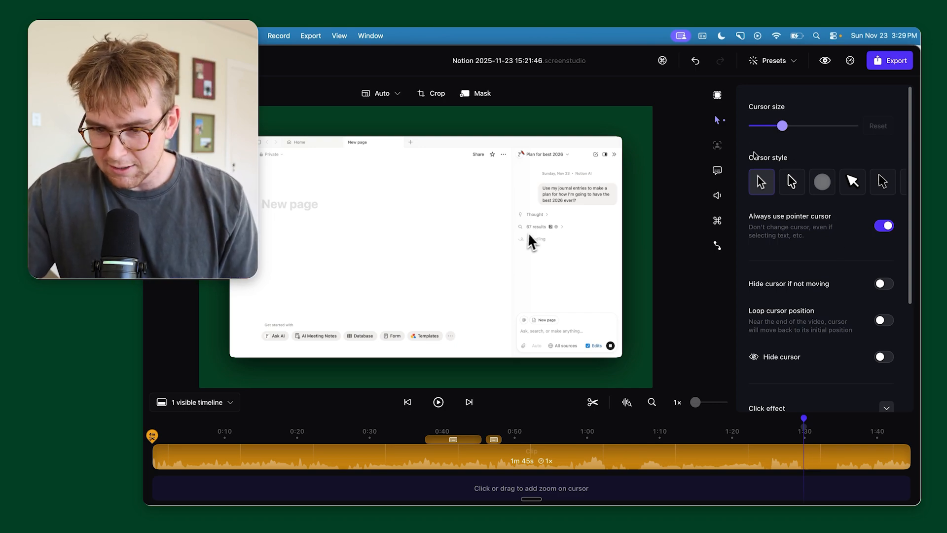
Reduce the background padding around the recorded window and make the recorded cursor noticeably smaller
left_click(719, 93)
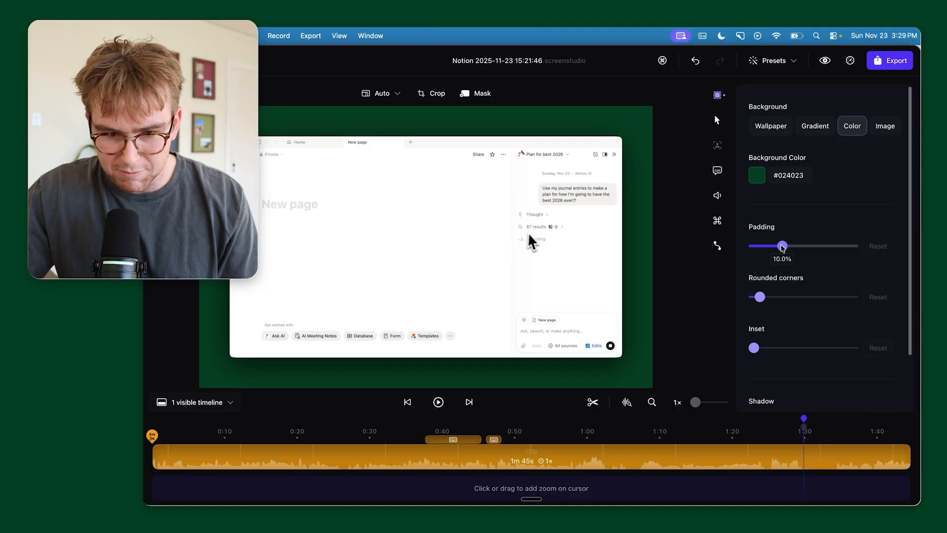
left_click_drag(782, 246, 769, 252)
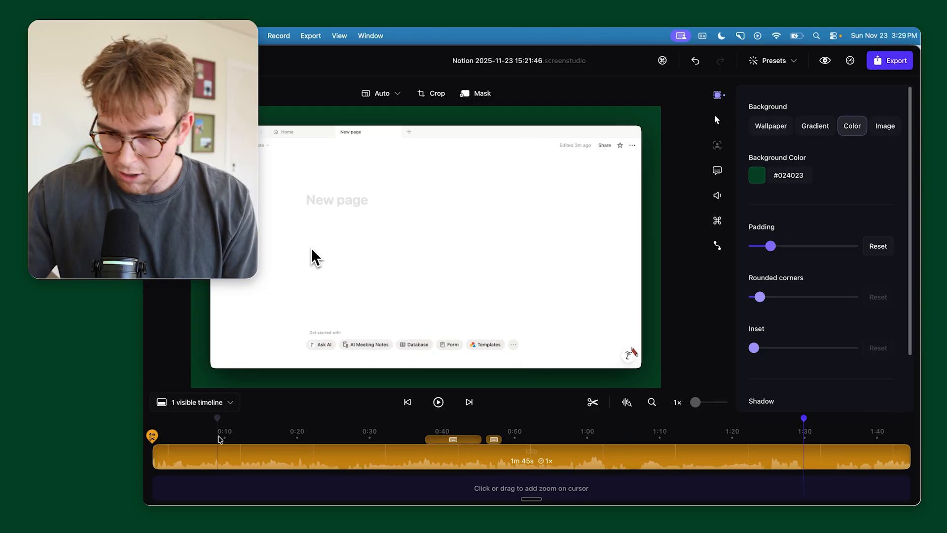
left_click(717, 120)
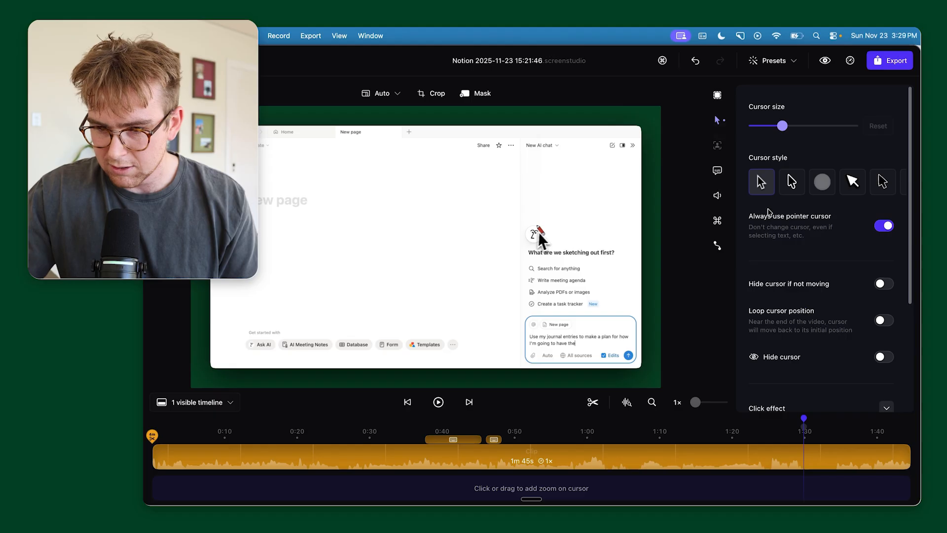
left_click_drag(783, 128, 761, 127)
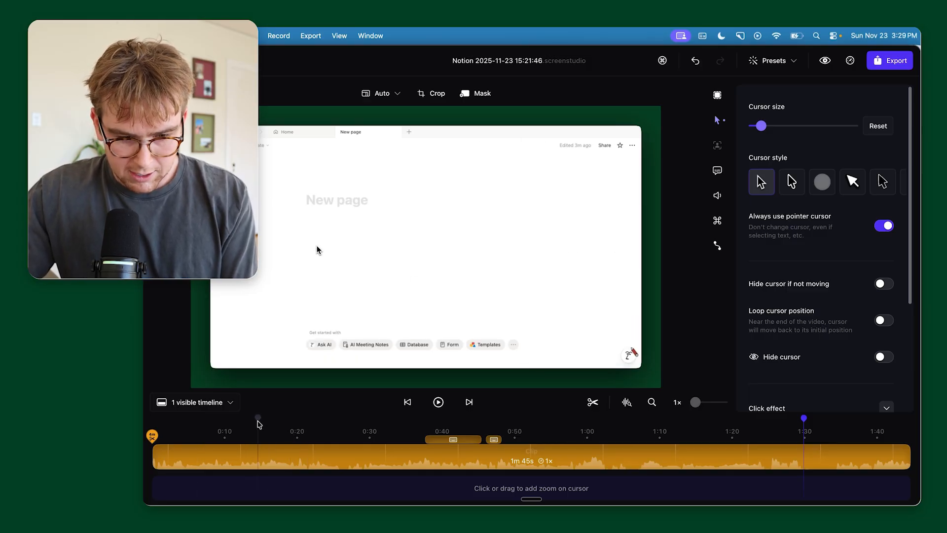
Preview the recording from about 0:15 and mute its microphone audio
left_click(256, 424)
key("space")
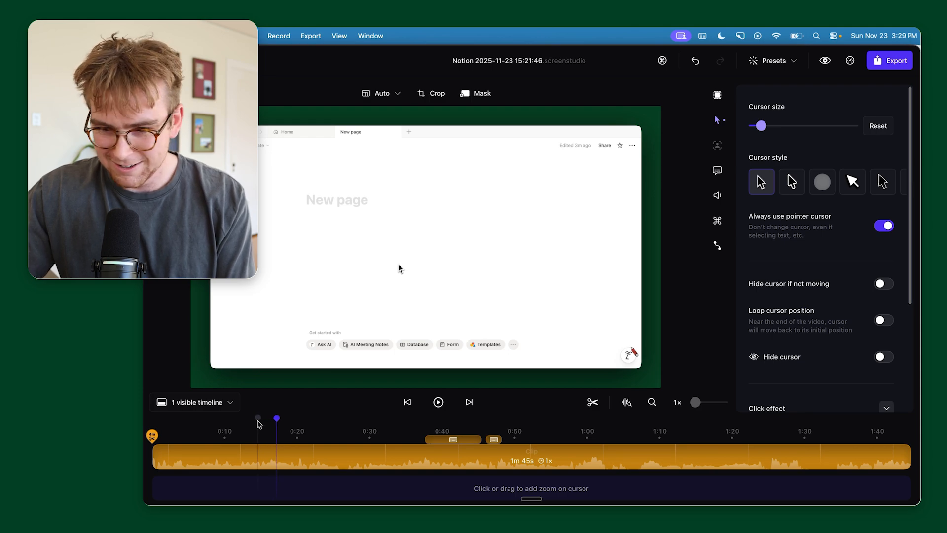
left_click(715, 194)
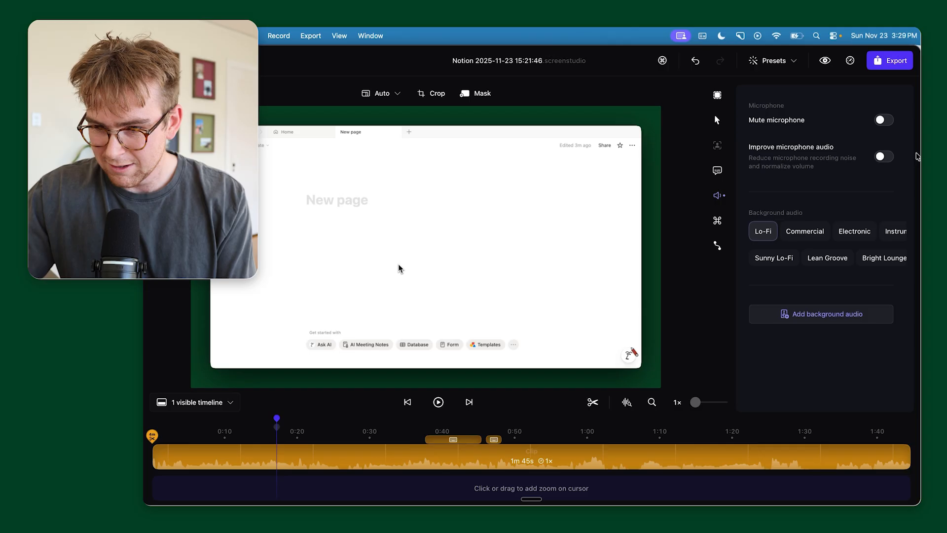
left_click(891, 122)
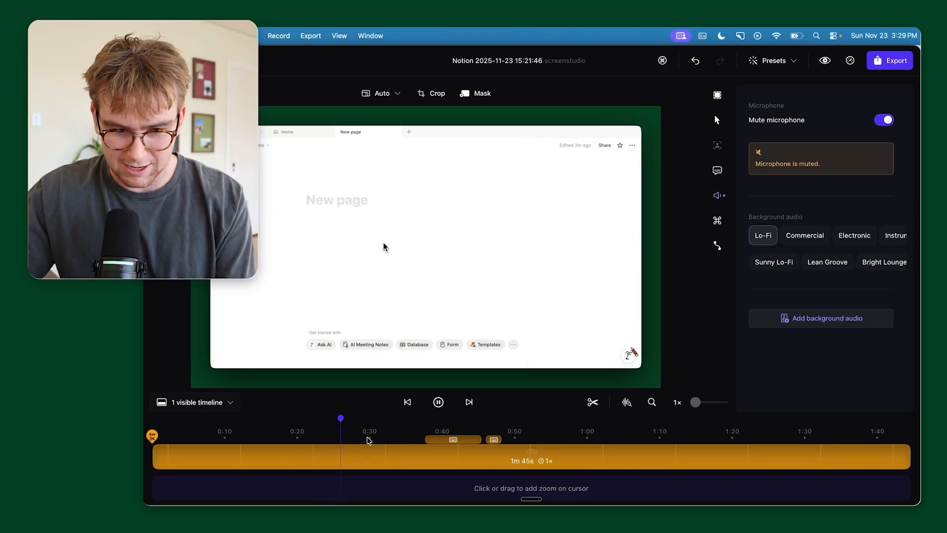
Split the clip at about 0:27 and delete the slice before the cut
left_click(347, 456)
key("c")
left_click(283, 455)
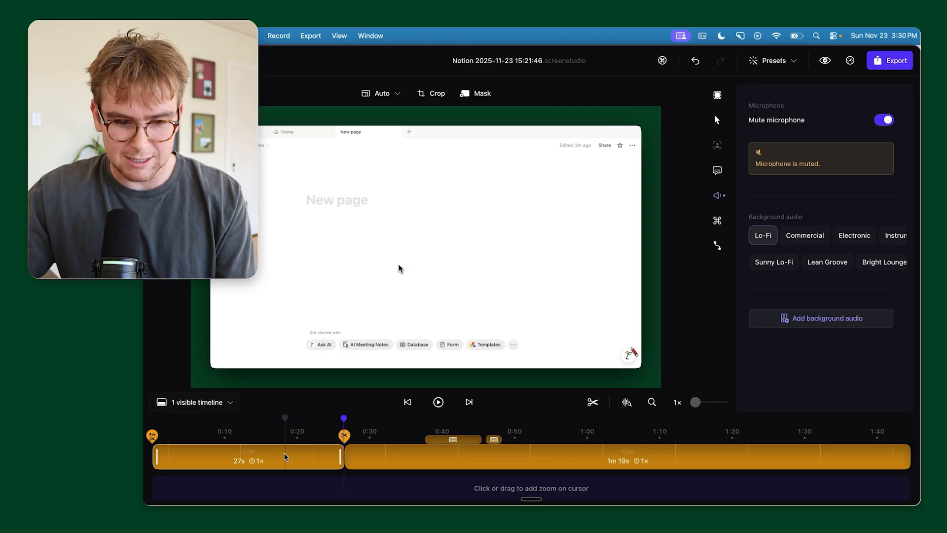
key("BackSpace")
Preview from the start, split the clip at about 0:03 and 0:11, and delete the slice between the cuts
left_click(158, 424)
key("space")
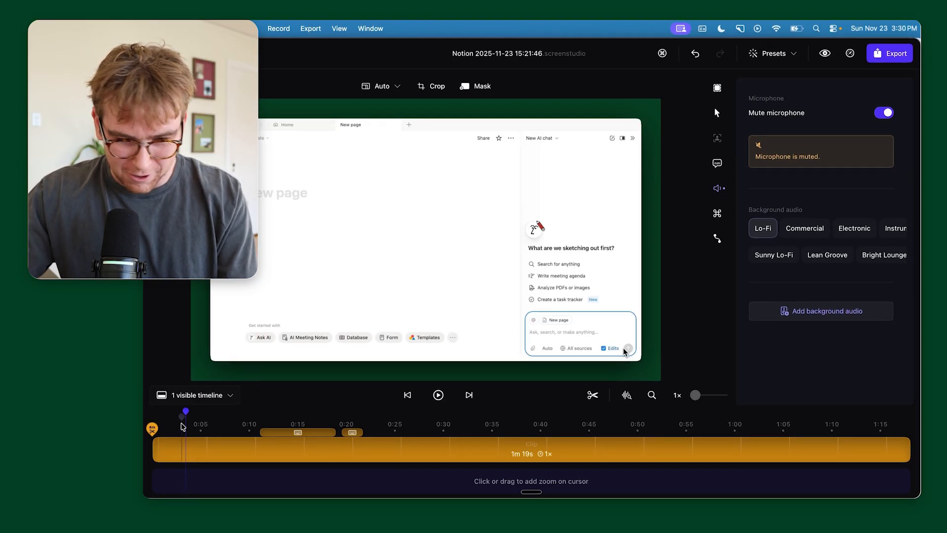
left_click(182, 420)
key("c")
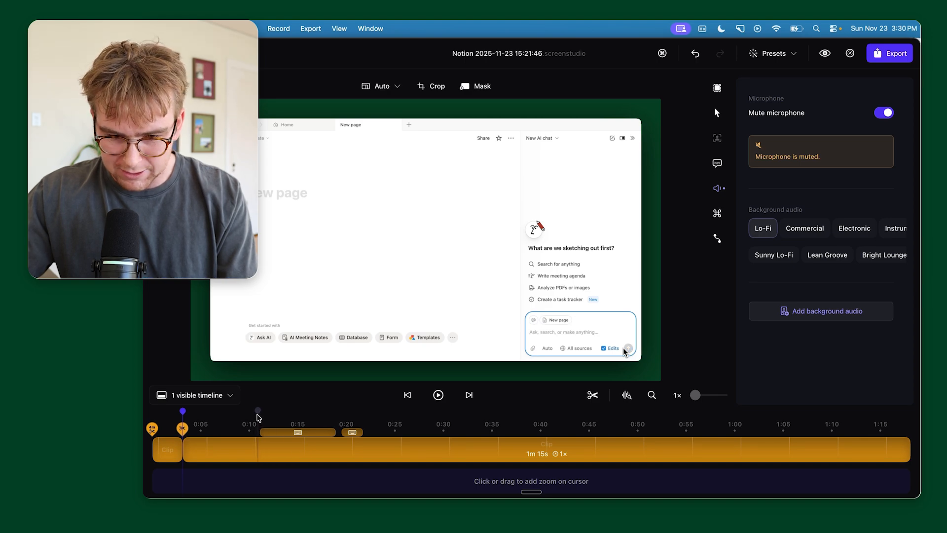
left_click(257, 417)
key("c")
left_click(233, 447)
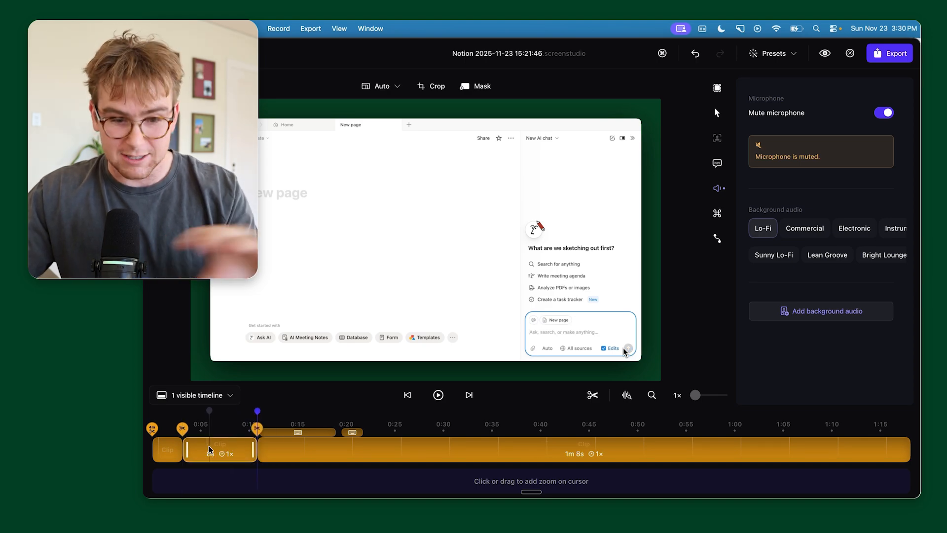
key("BackSpace")
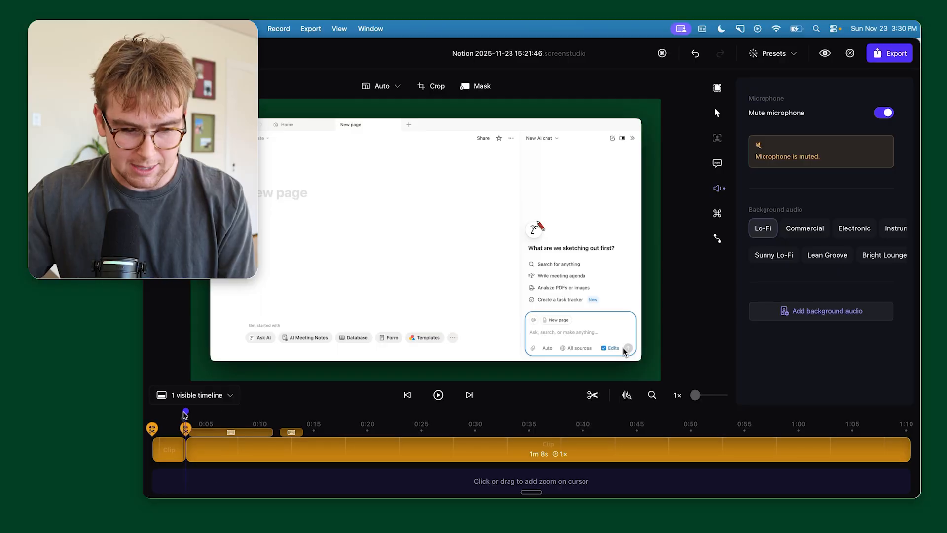
Preview the prompt being typed, split the clip at about 0:07 and 0:13, and delete the slice between the cuts
key("space")
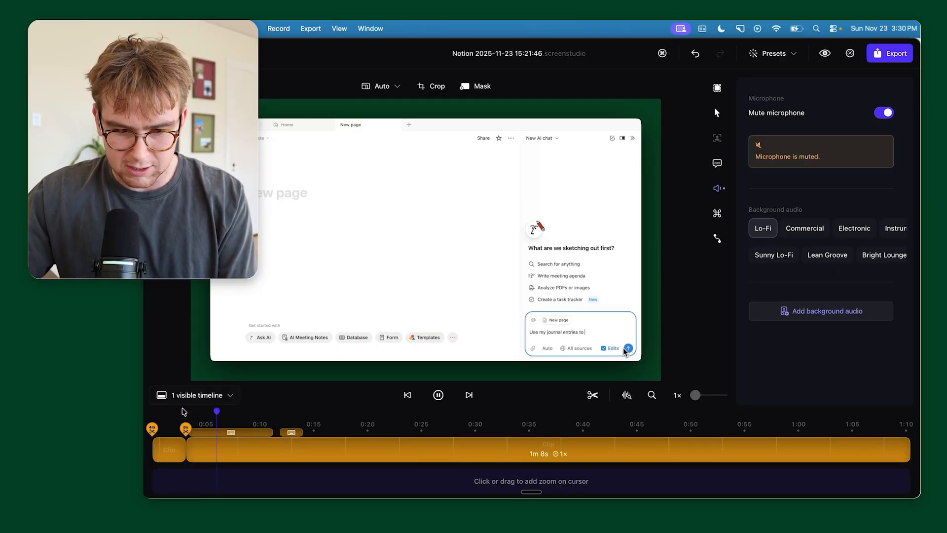
left_click(229, 450)
key("s")
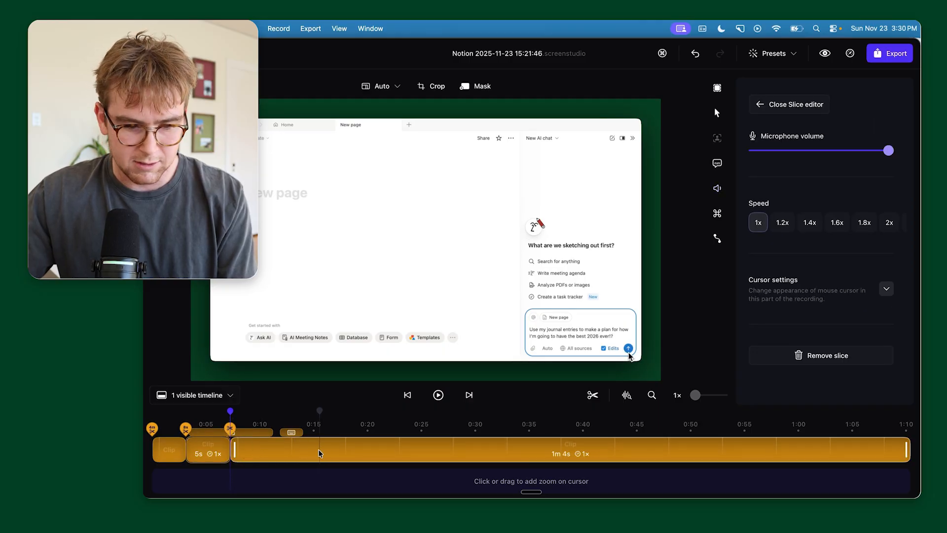
left_click(296, 449)
key("s")
key("BackSpace")
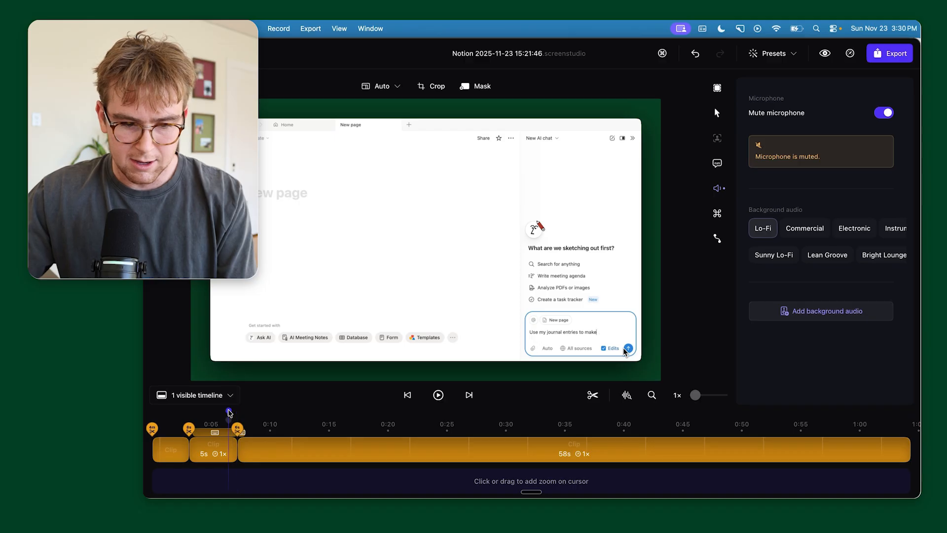
Trim the start of the last clip to leave 56 s, and preview the cut from about 0:06
key("space")
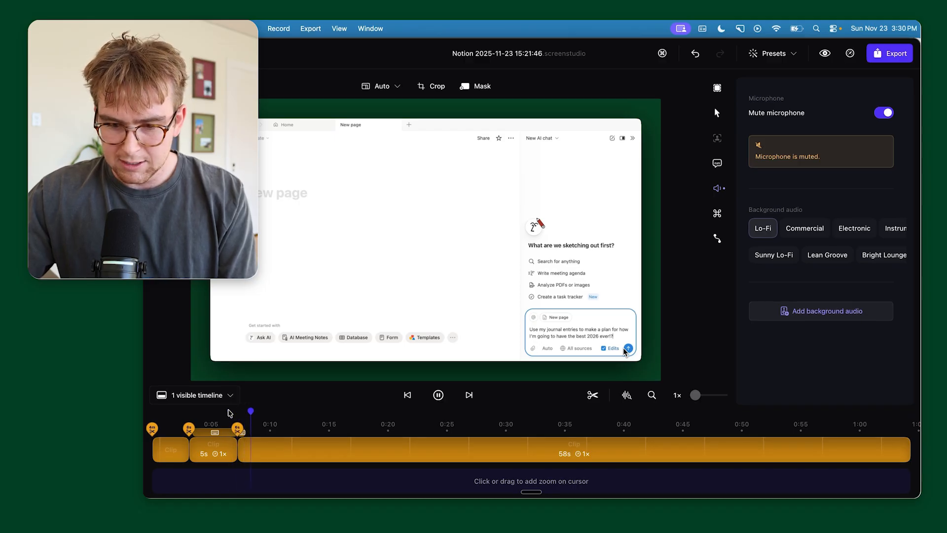
key("space")
scroll(250, 420, "up", 3)
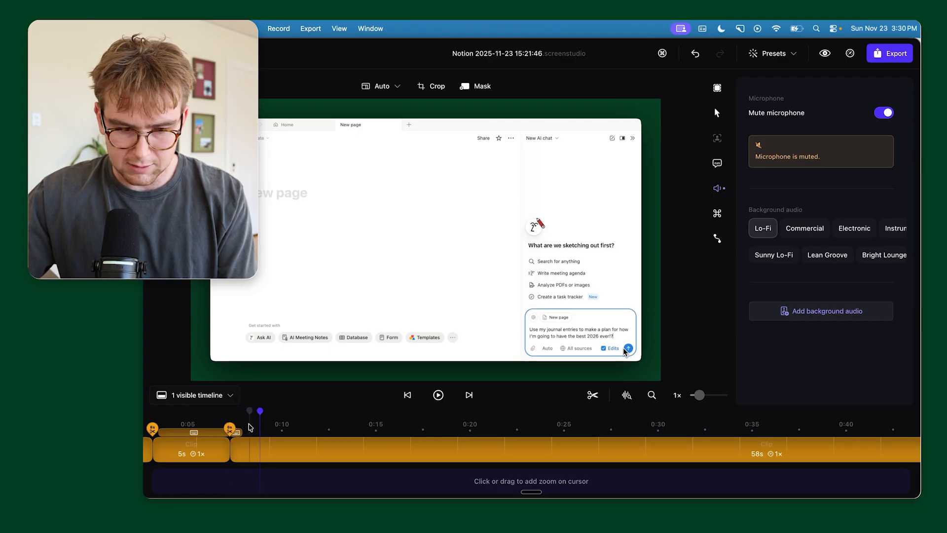
left_click(209, 421)
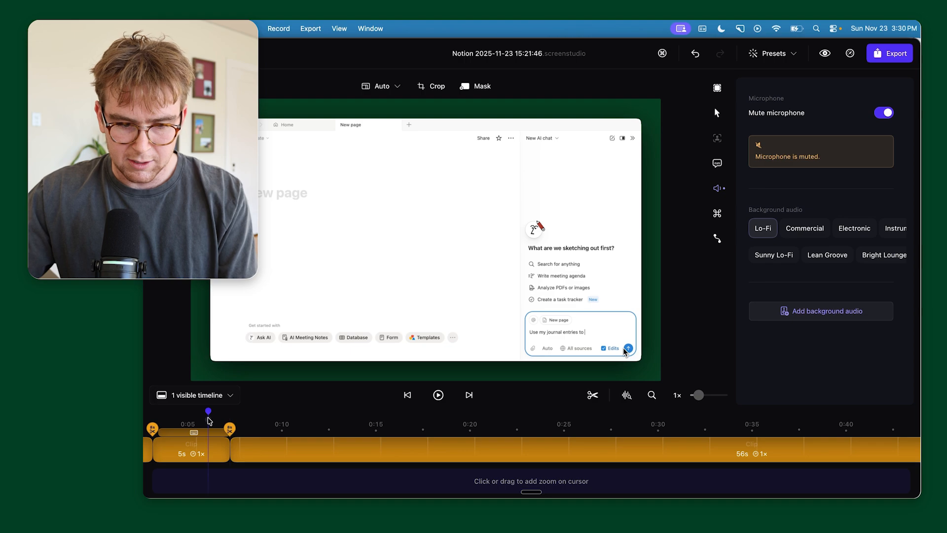
key("space")
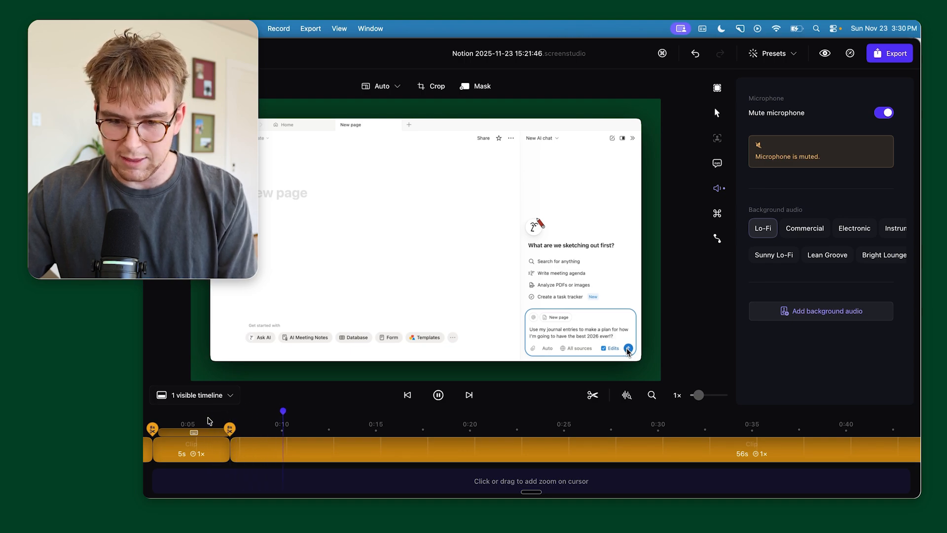
key("space")
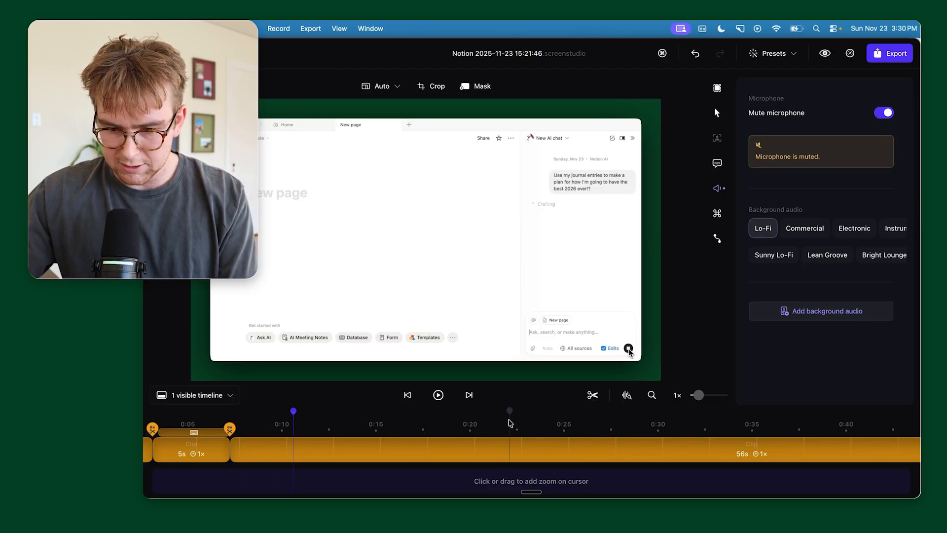
Split the last clip at about 0:20, delete the 13 s slice before the cut, and preview the join
left_click(471, 416)
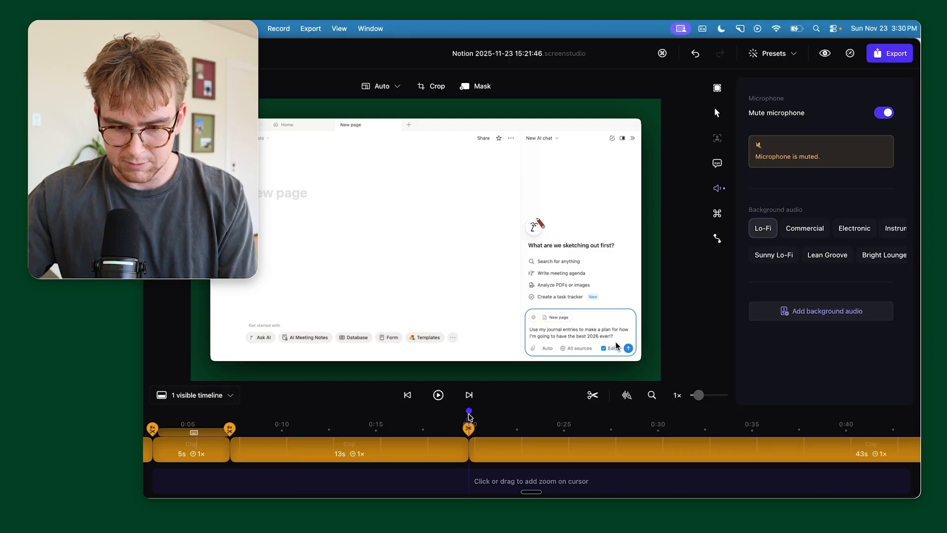
key("s")
left_click(412, 446)
key("Delete")
left_click(203, 419)
key("space")
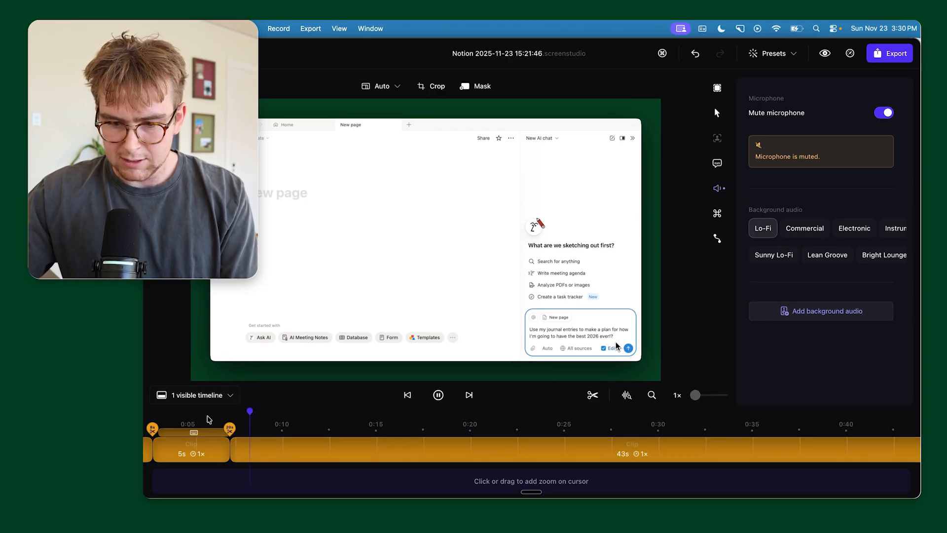
key("space")
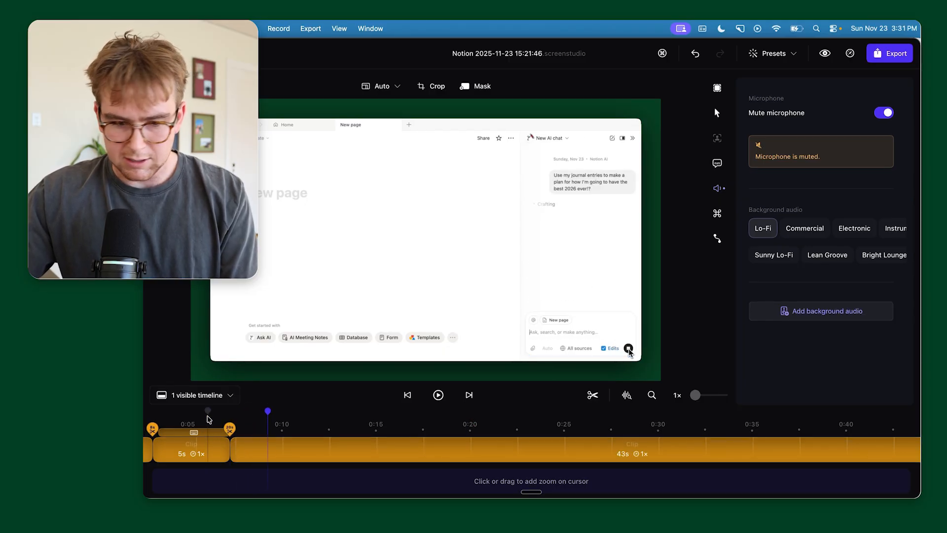
Make the recorded cursor hide when it is not moving, and preview the result
left_click(717, 113)
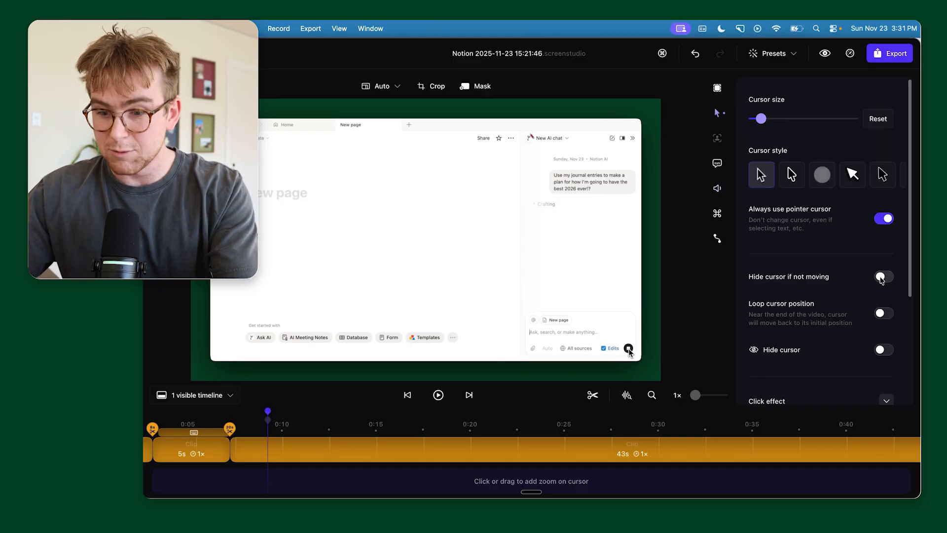
left_click(882, 277)
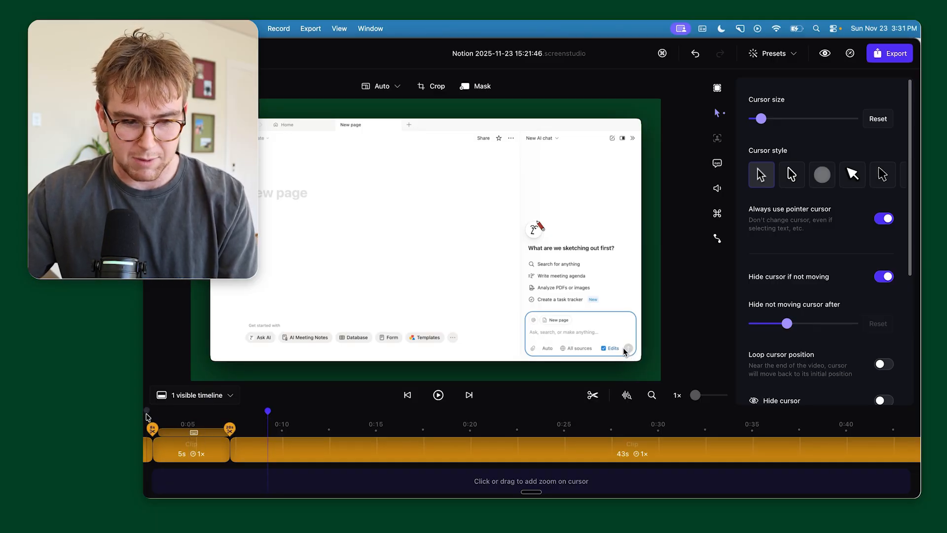
key("space")
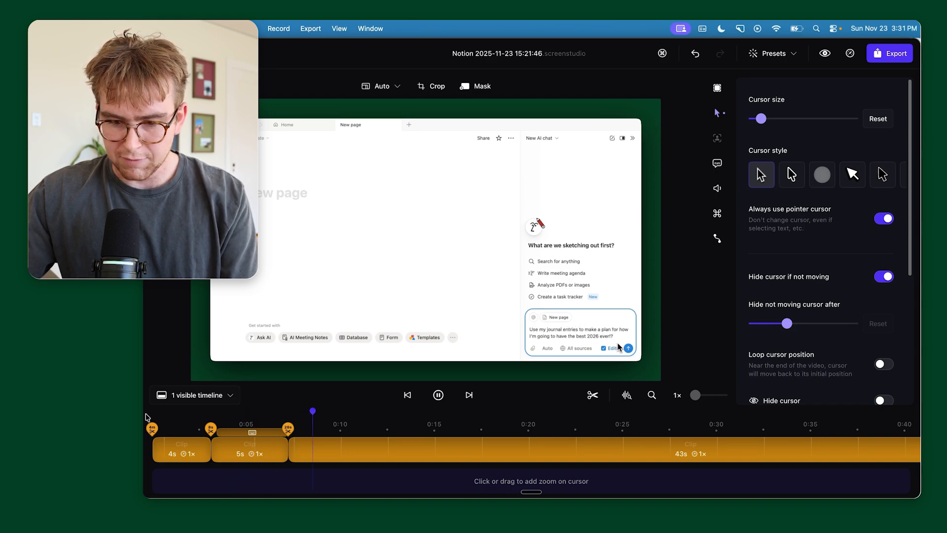
key("space")
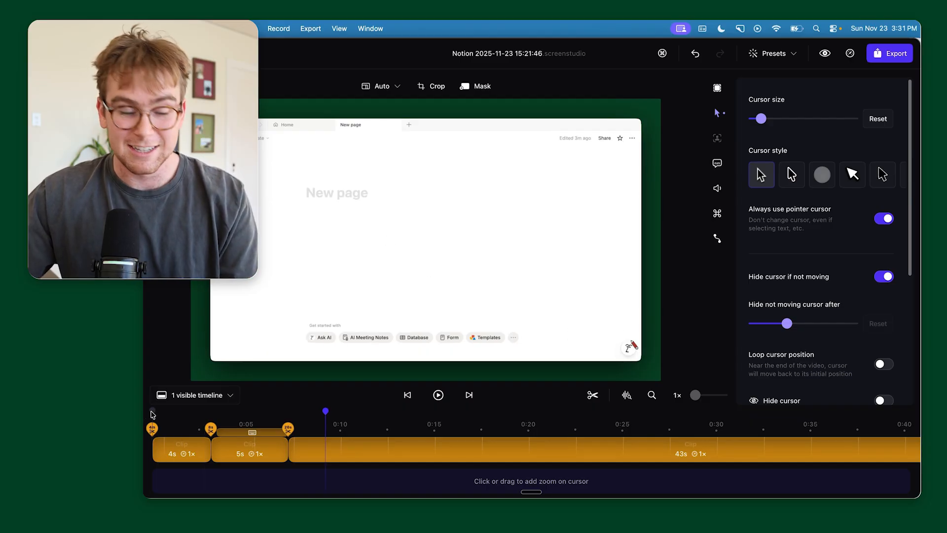
Split the last clip at about 0:12, once the AI is thinking, and delete everything after the cut
left_click(277, 411)
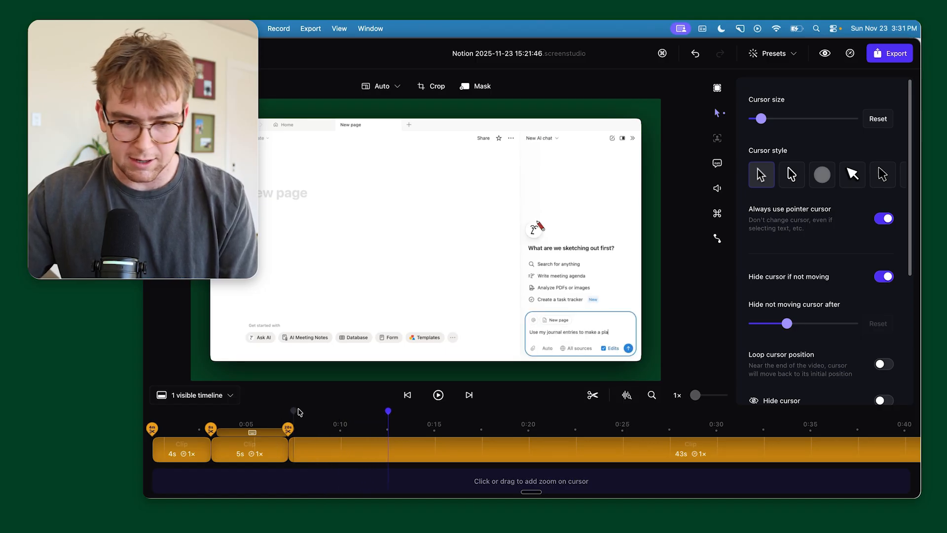
left_click(386, 446)
key("s")
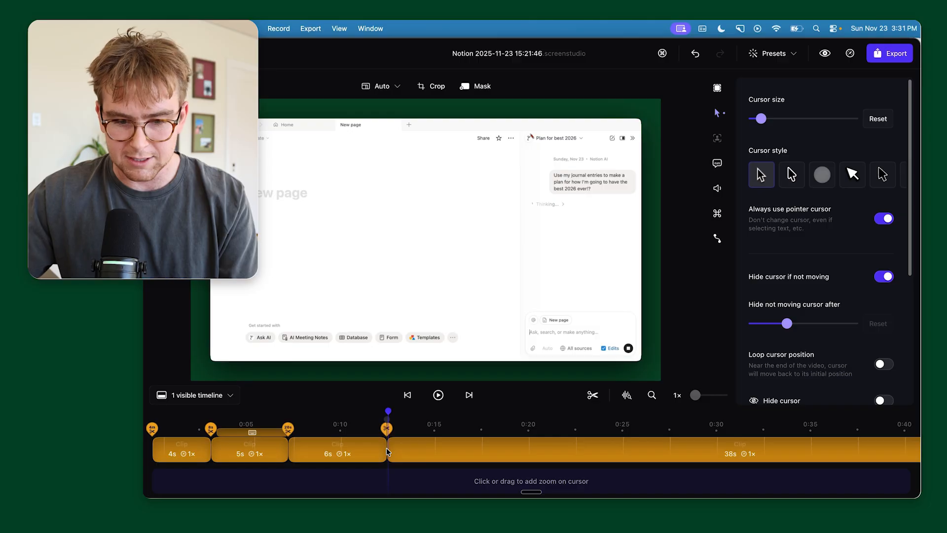
left_click(435, 451)
key("BackSpace")
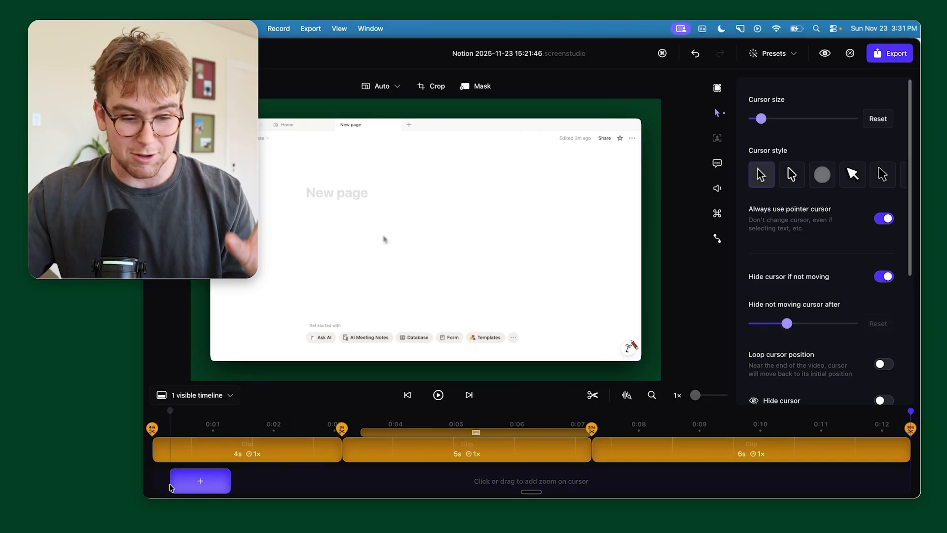
Add a zoom segment about 3 seconds long, move it to the timeline's start, and add a short zoom at about 0:04
left_click_drag(170, 486, 370, 486)
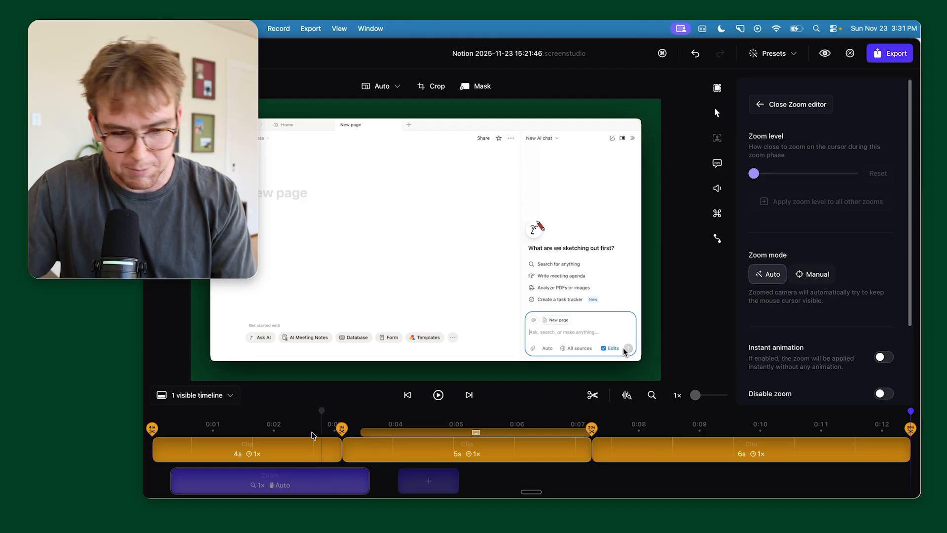
left_click(401, 483)
left_click_drag(311, 482, 283, 479)
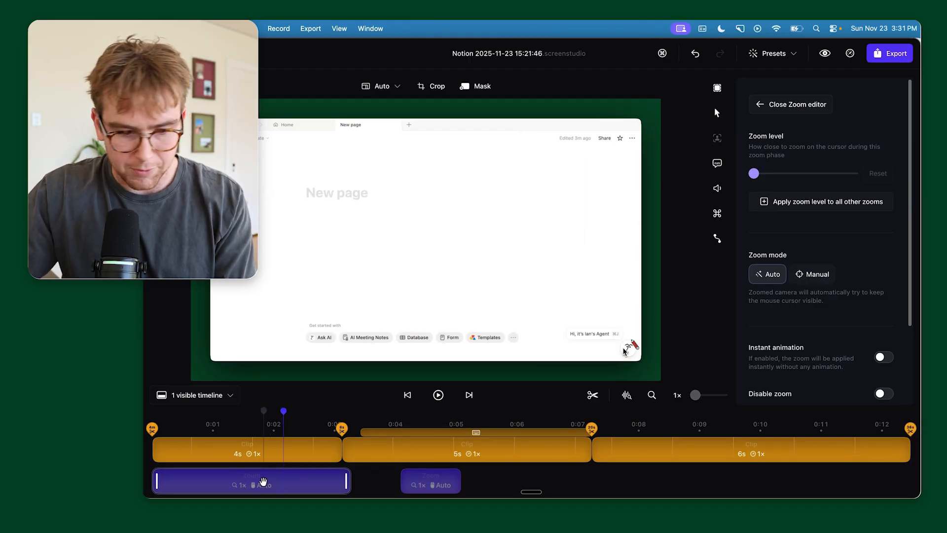
left_click(220, 446)
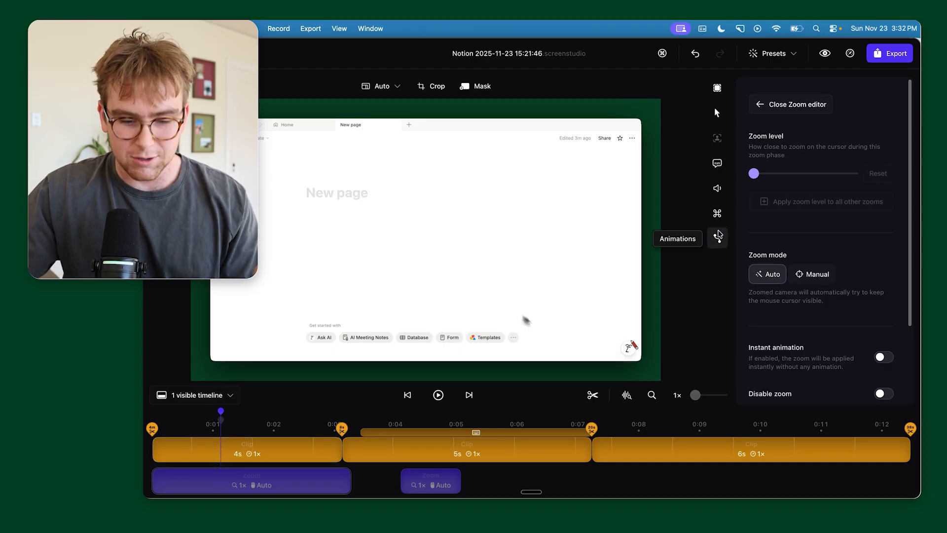
Add another zoom segment around 0:07 and delete it together with the short zoom at about 0:04
left_click(607, 477)
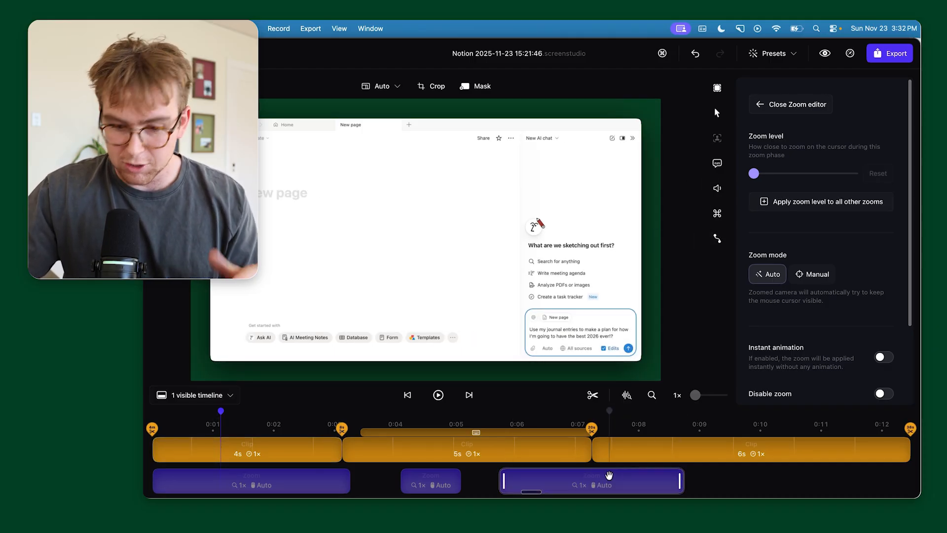
key("Delete")
left_click(431, 481)
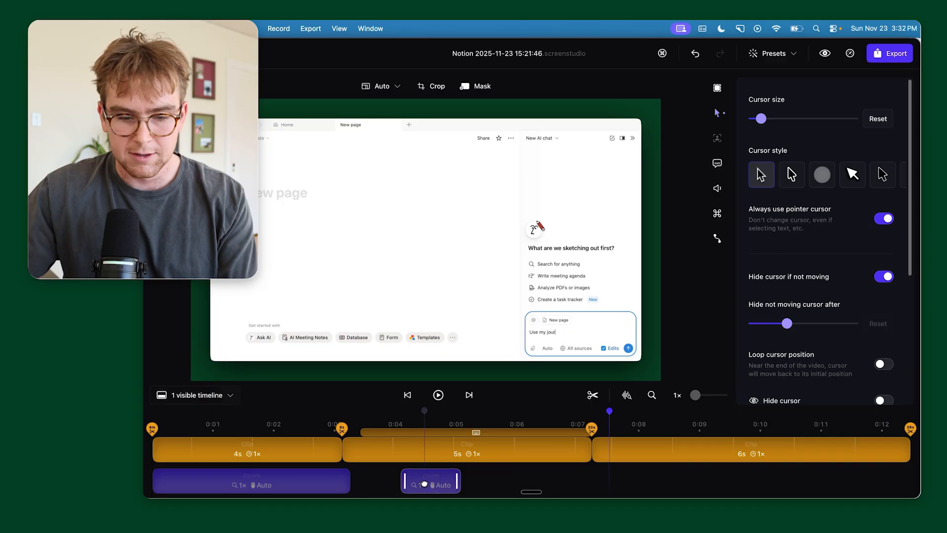
key("Delete")
Shorten the remaining zoom to about 2 seconds, shift it to start at about half a second, and preview its timing
left_click(146, 428)
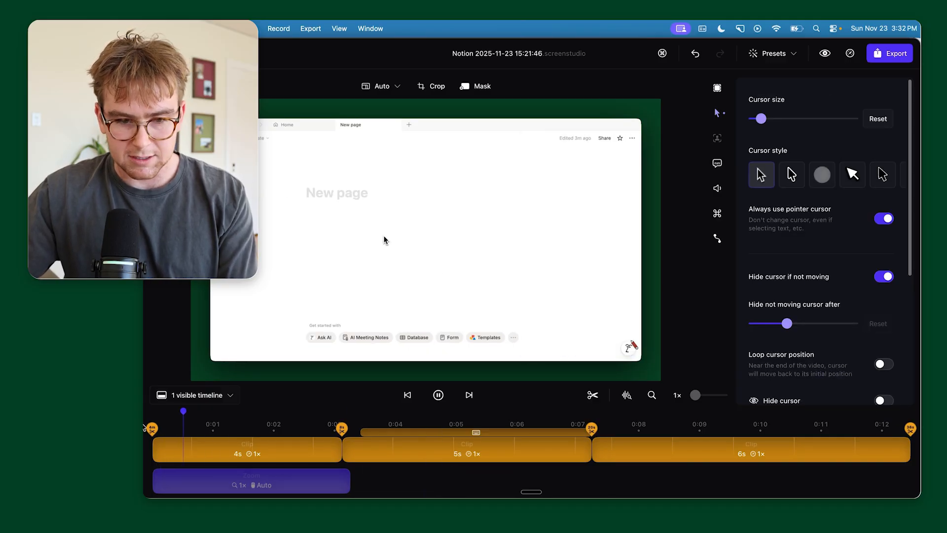
key("space")
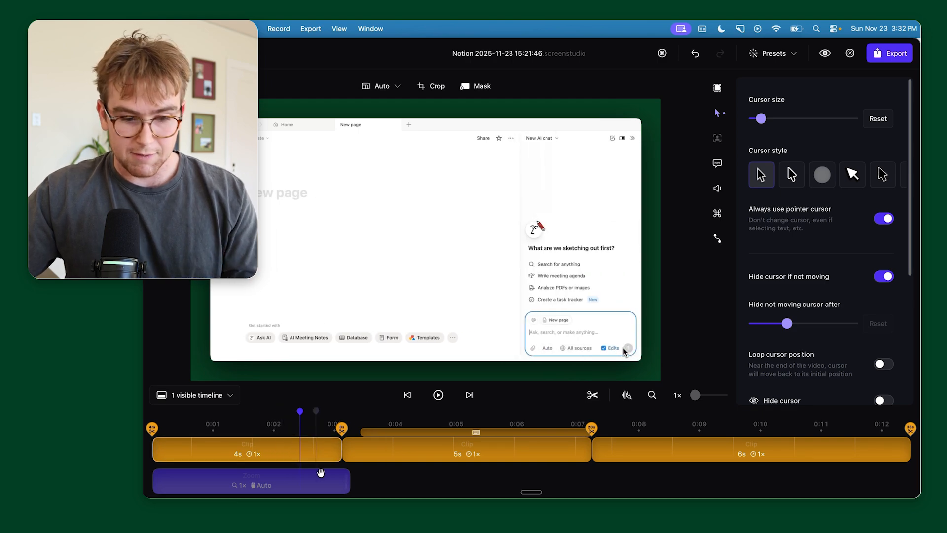
left_click_drag(345, 476, 268, 476)
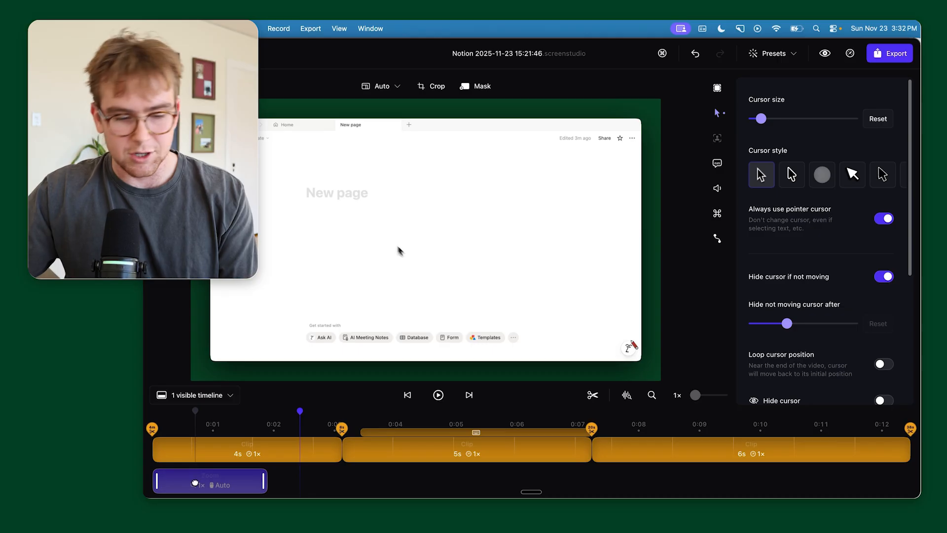
left_click_drag(195, 484, 228, 483)
left_click(161, 422)
key("space")
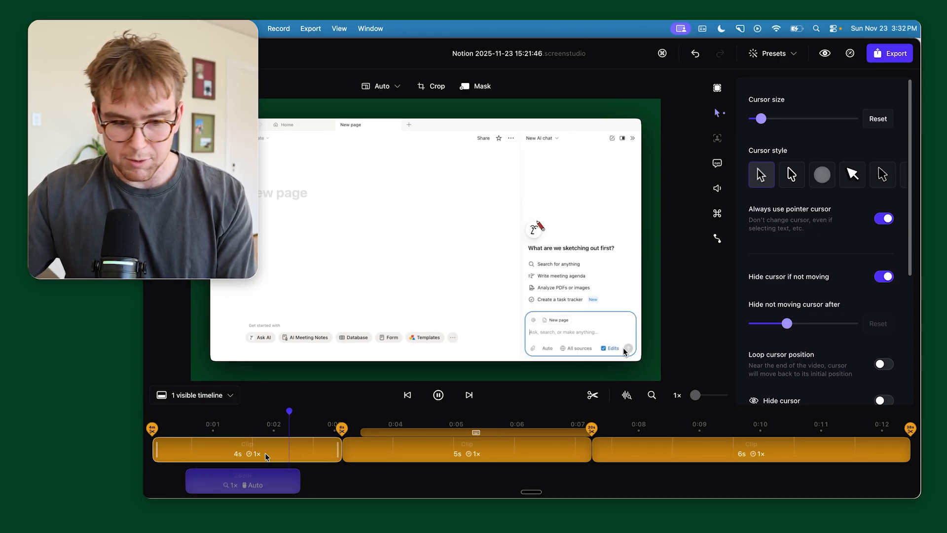
Switch the zoom to manual mode, aim it at the recording's bottom-right corner, and set its level to about 1.5x
left_click(236, 477)
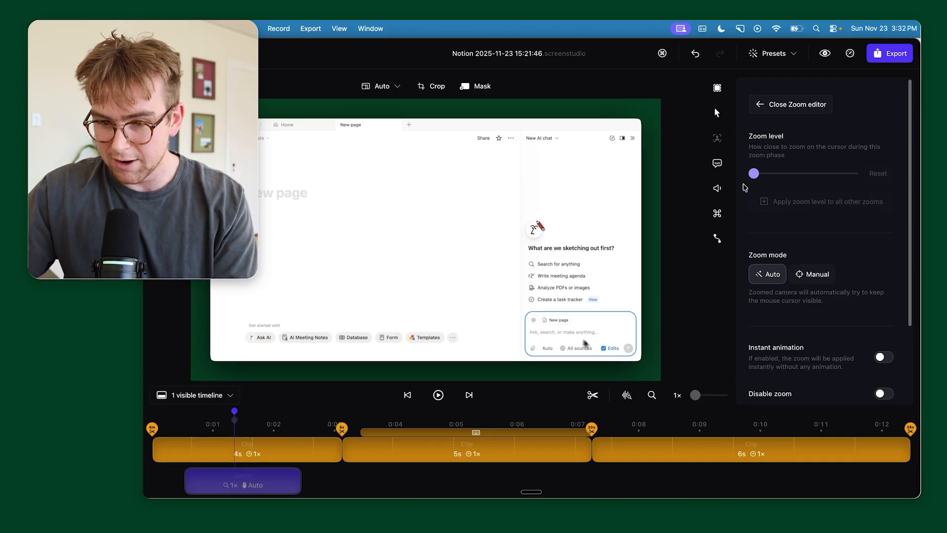
left_click(796, 275)
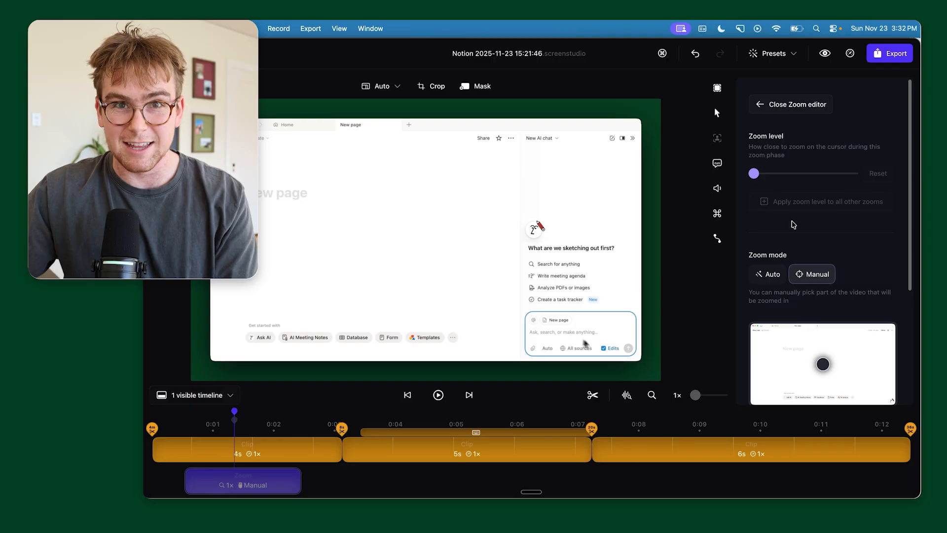
mouse_move(755, 175)
left_click_drag(754, 175, 757, 176)
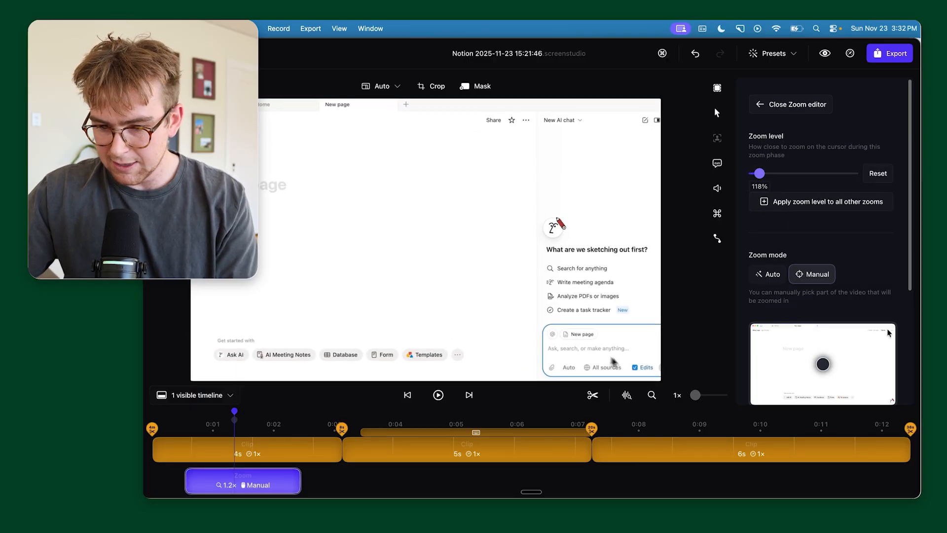
left_click_drag(822, 366, 895, 402)
left_click_drag(760, 174, 766, 179)
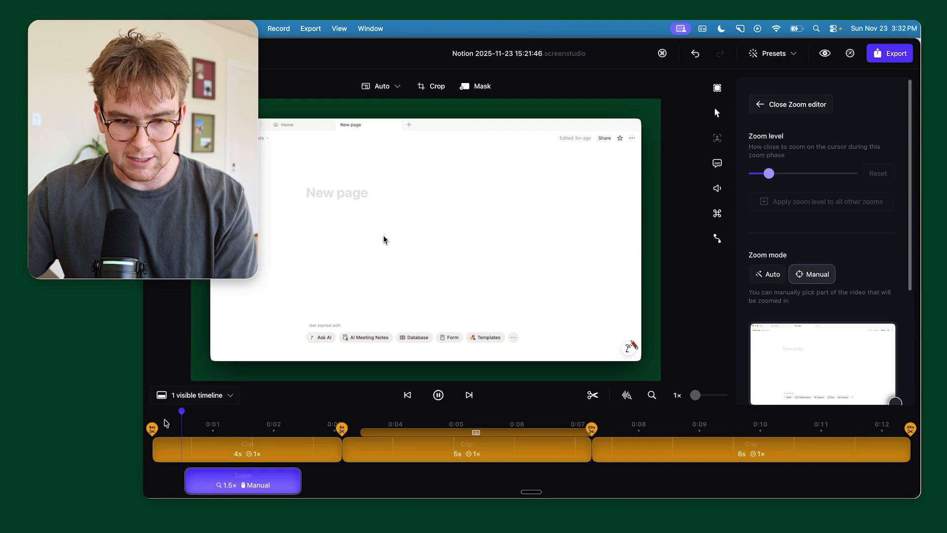
Reduce the manual zoom's level to about 114% at around 0:01 and preview the result
key("space")
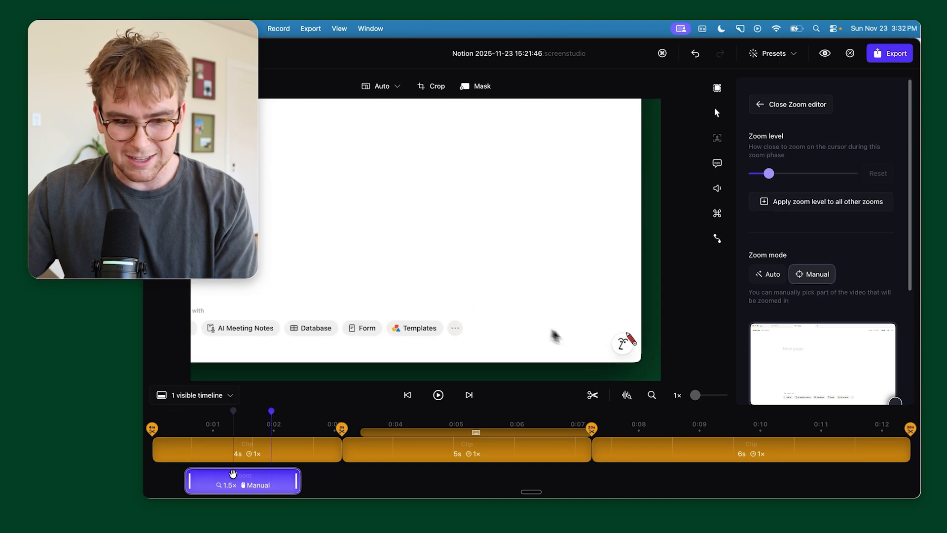
left_click(231, 477)
left_click_drag(771, 178, 755, 179)
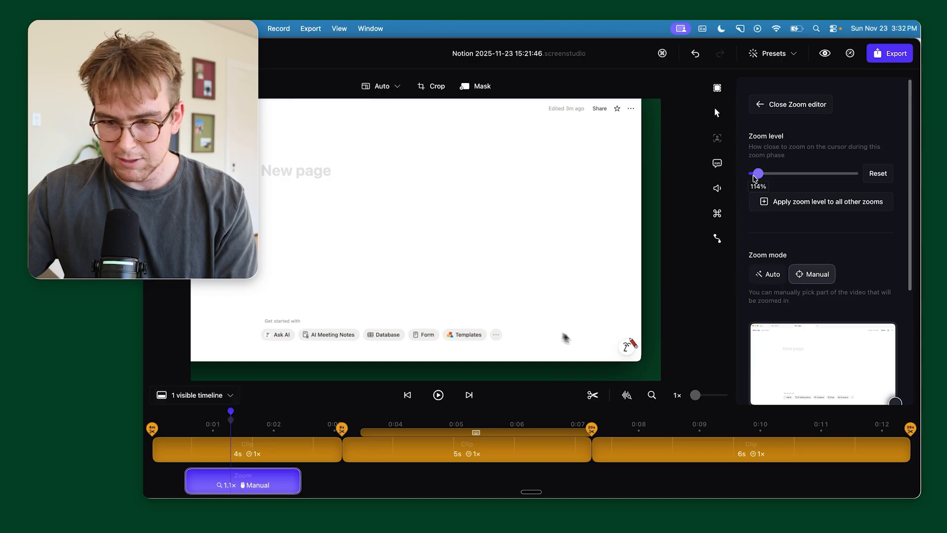
left_click(179, 426)
key("space")
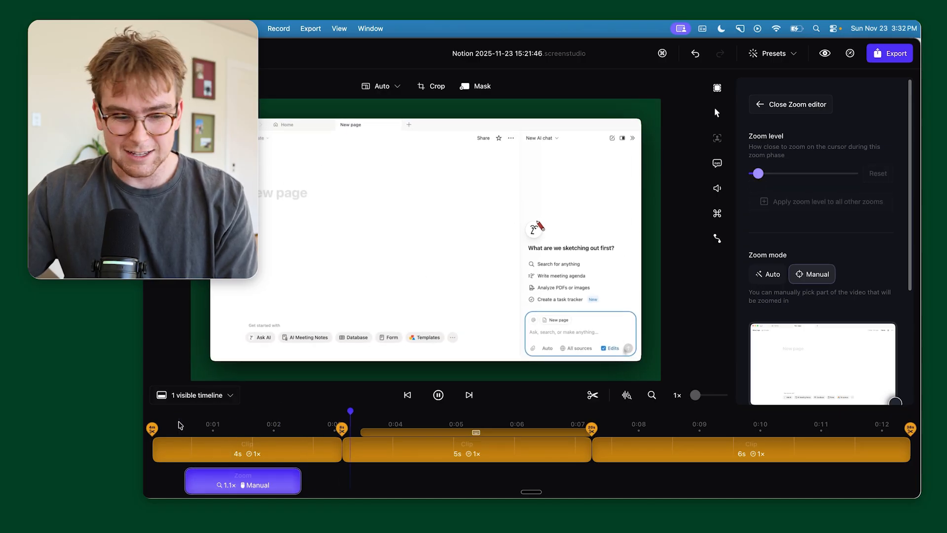
key("space")
Extend the manual zoom's end to about 0:07.5 and play the clip back to check it
left_click_drag(300, 481, 609, 472)
left_click(267, 420)
key("space")
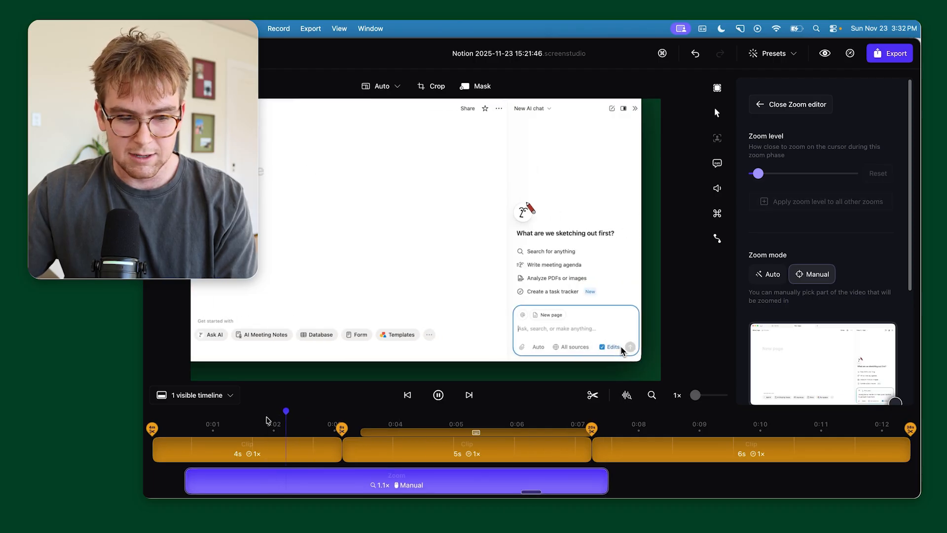
left_click(169, 424)
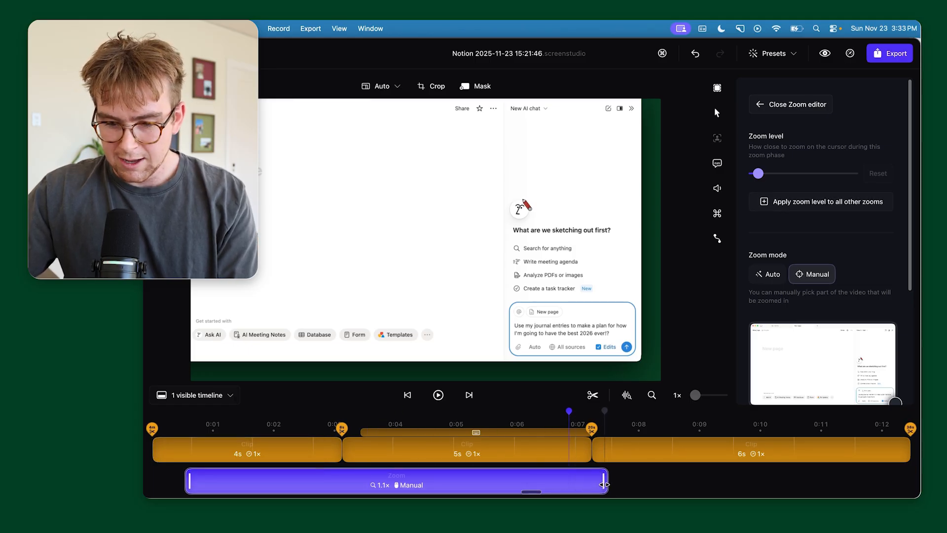
Adjust the manual zoom's end against the moment the prompt is sent, finishing it at about 0:09.4, and preview the ending
left_click_drag(604, 481, 798, 482)
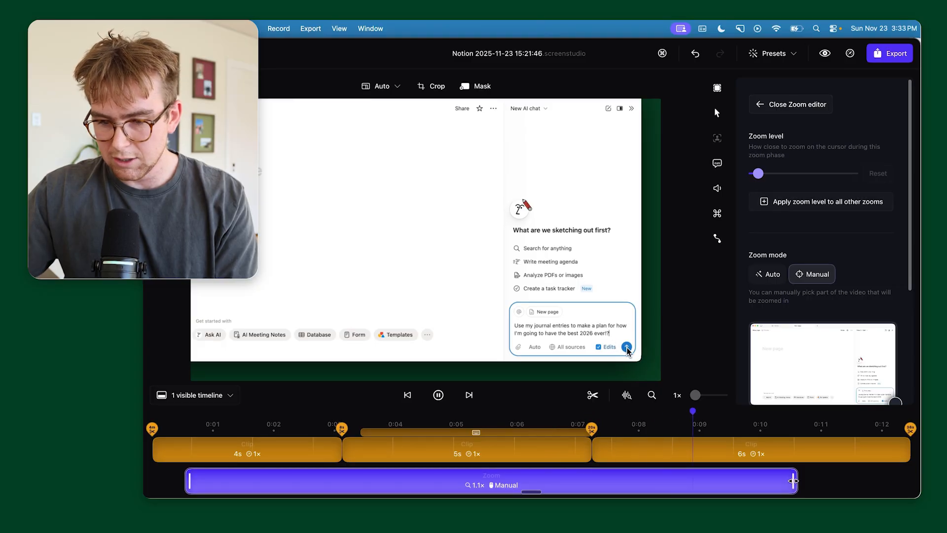
left_click_drag(793, 481, 646, 480)
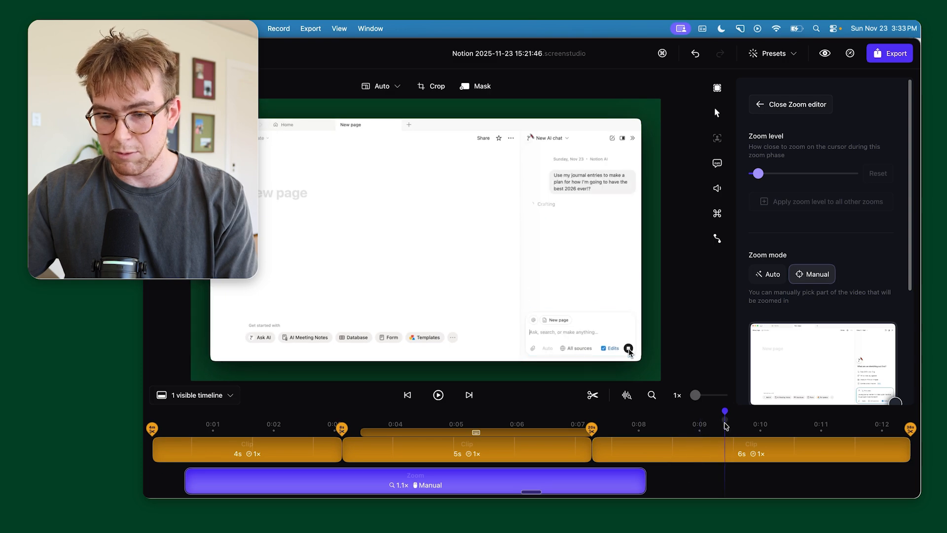
left_click_drag(646, 481, 726, 482)
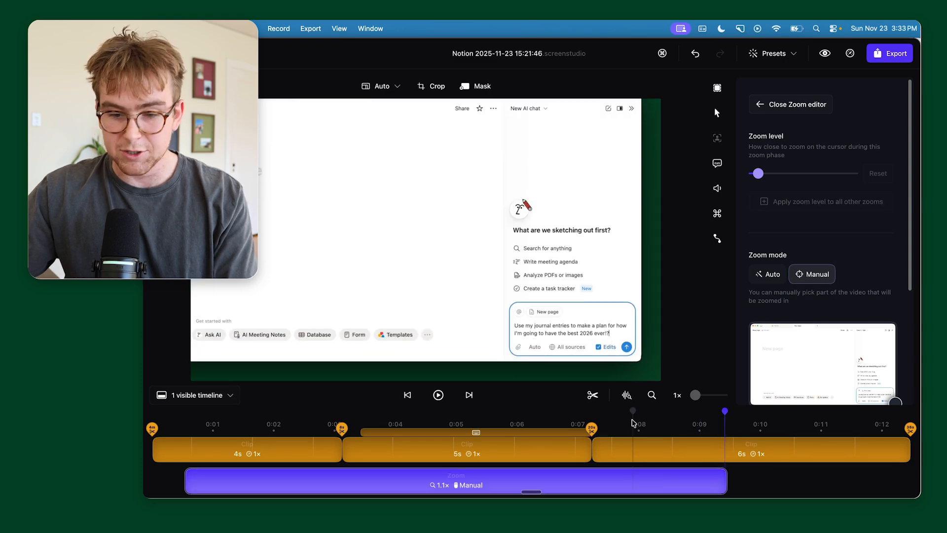
key("space")
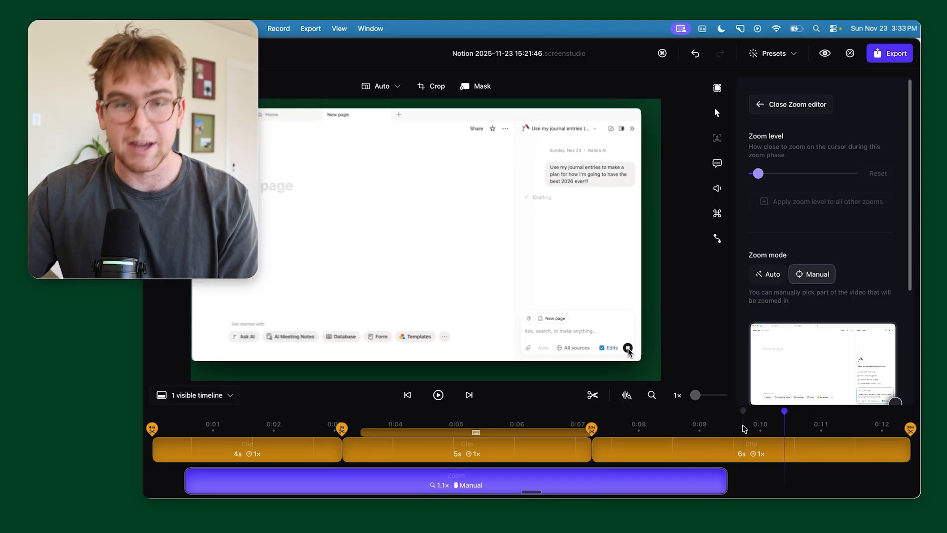
Add a second zoom directly after the first, set its level to 160%, and preview the transition
left_click(759, 483)
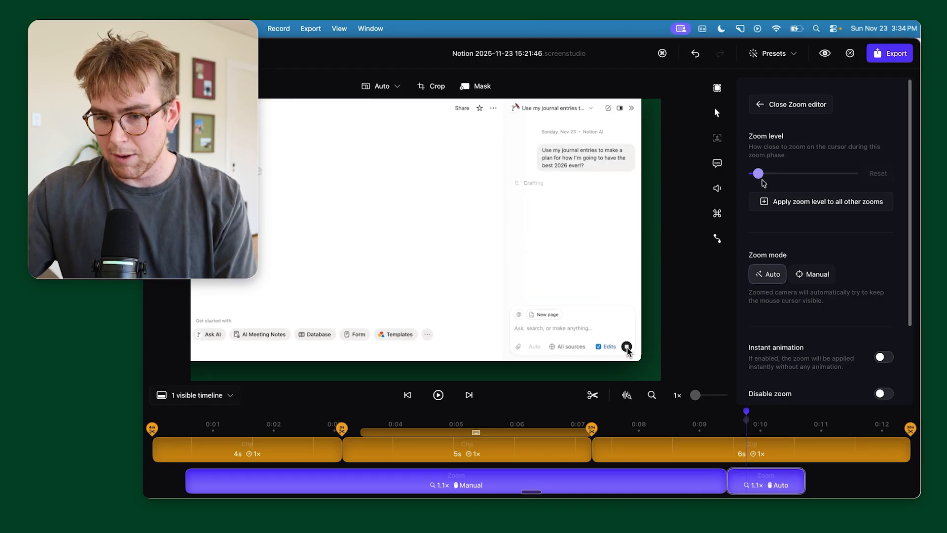
left_click_drag(759, 173, 773, 176)
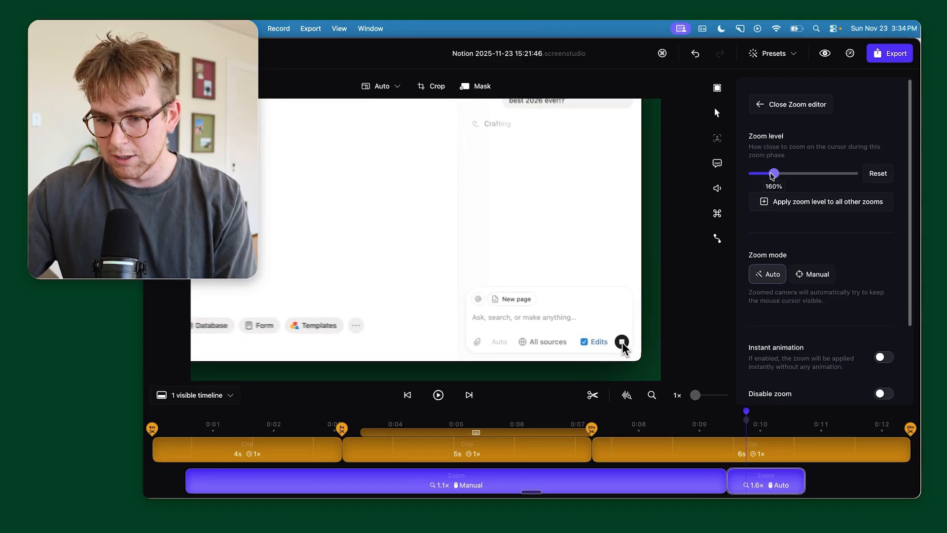
left_click(661, 423)
key("space")
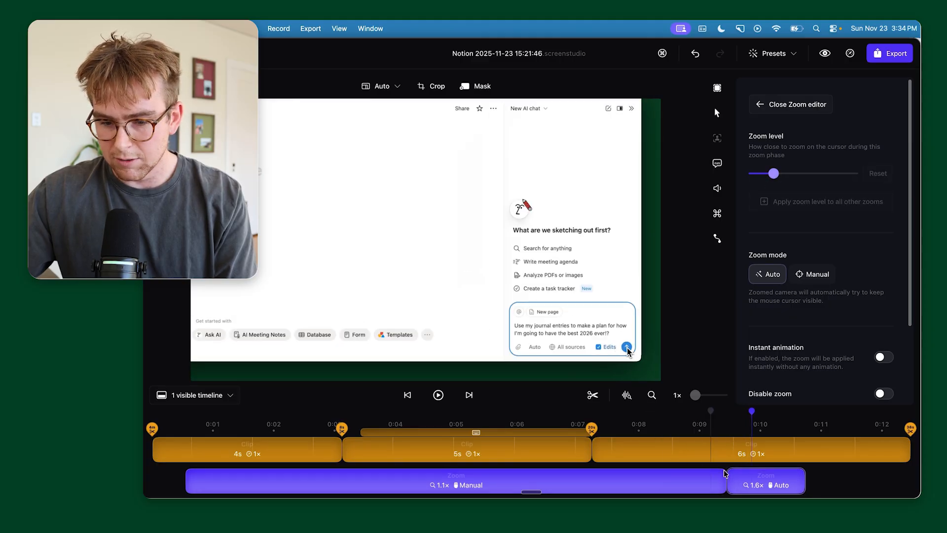
key("space")
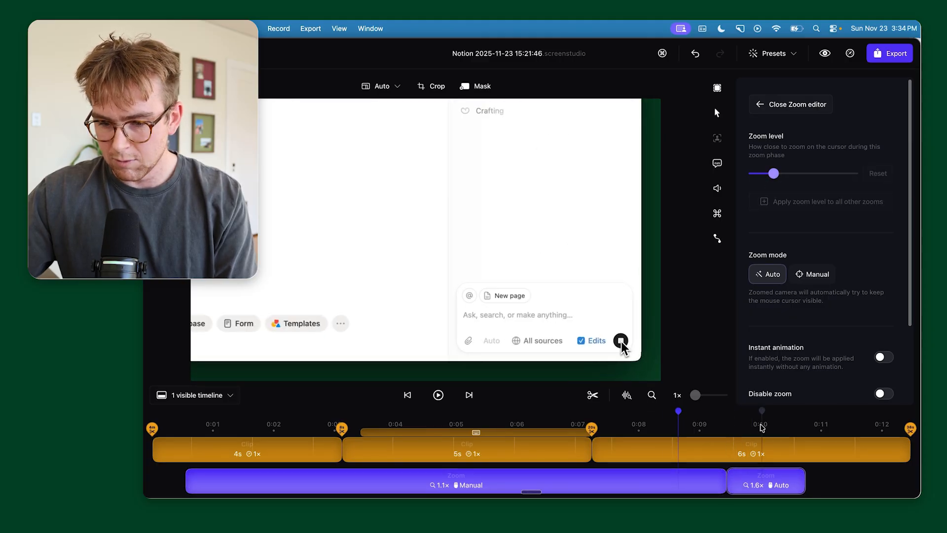
Lower the second zoom to about 1.2x and shift the cut between both zooms back to about 0:07.2
left_click_drag(772, 174, 758, 177)
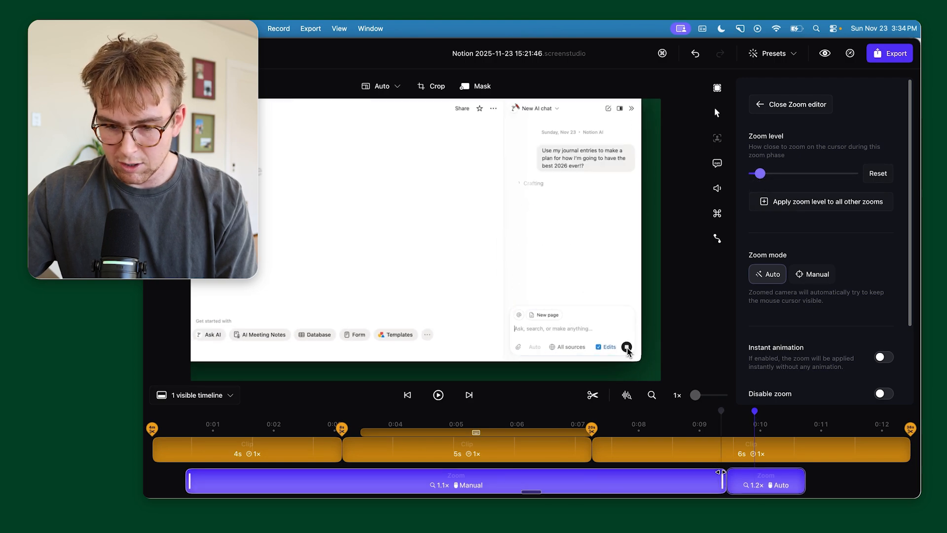
key("super+z")
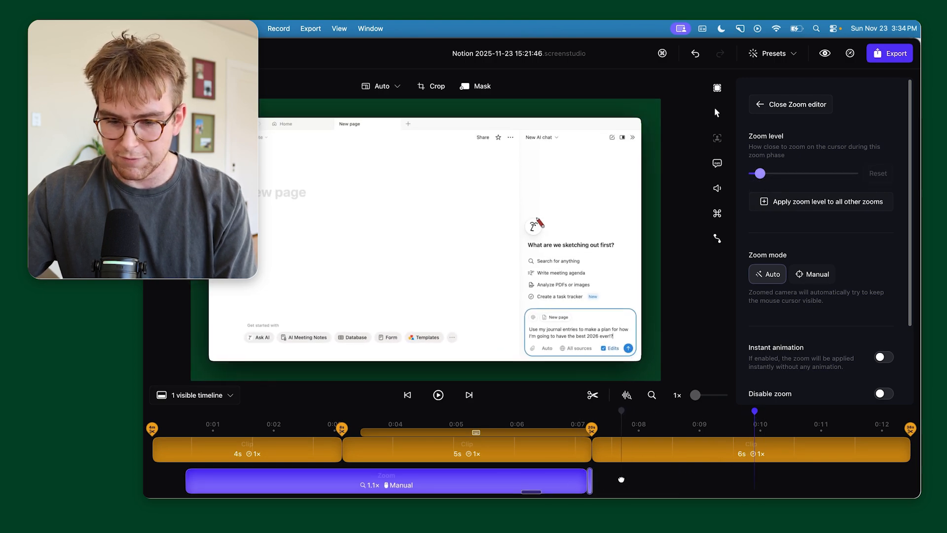
left_click_drag(765, 483, 620, 483)
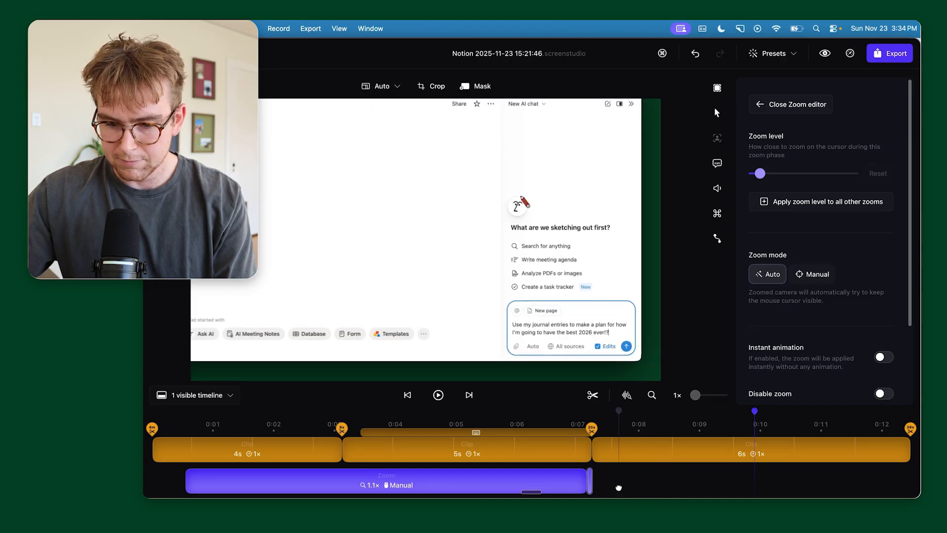
left_click(622, 488)
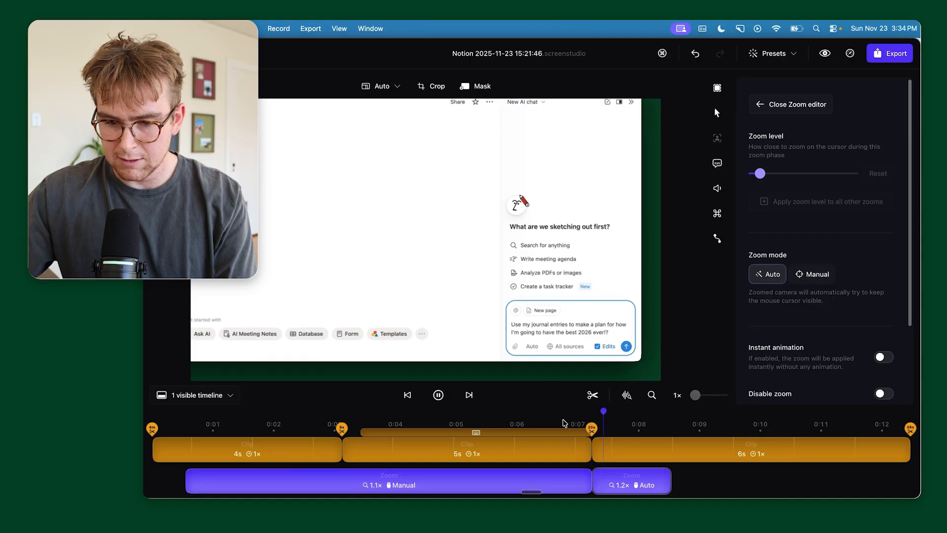
Raise the second zoom's level to about 1.4x, extend its end to about 0:09.7, and preview it
left_click(624, 485)
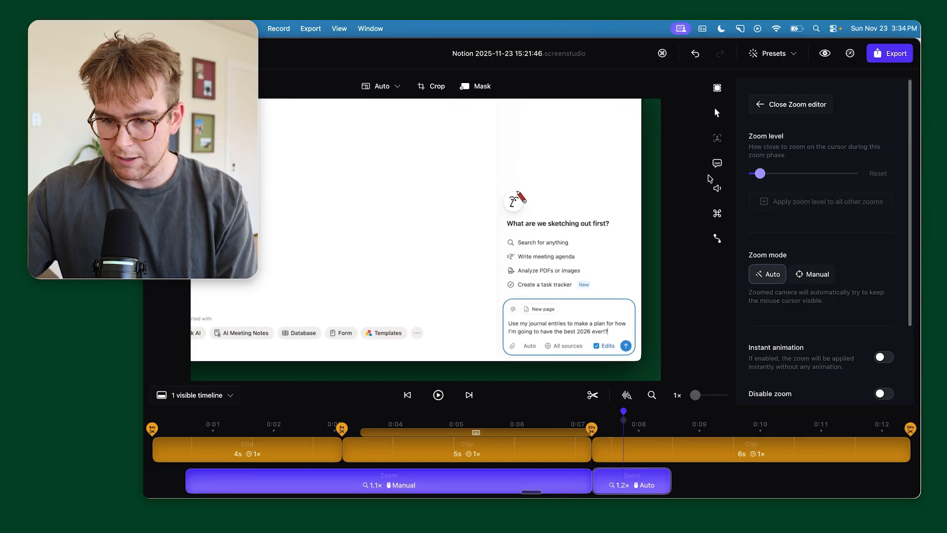
left_click_drag(759, 174, 767, 174)
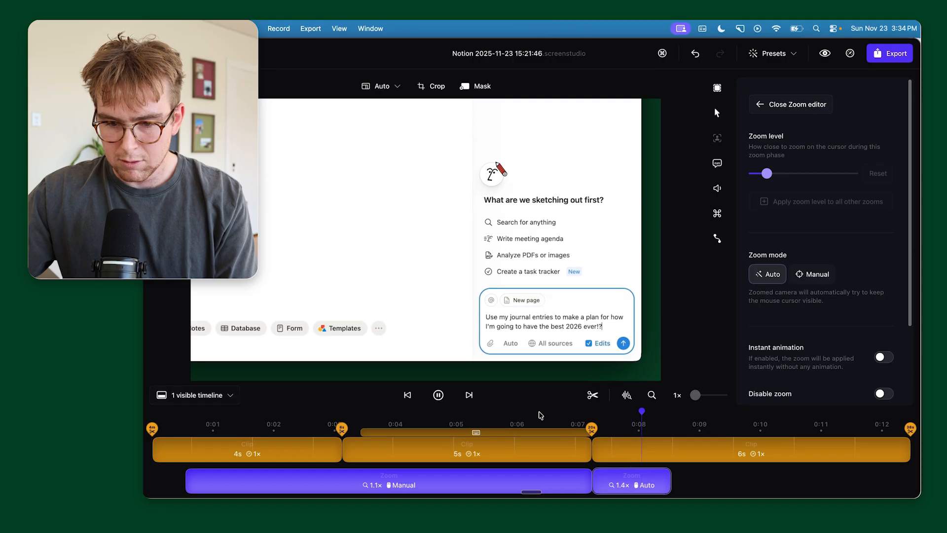
left_click_drag(671, 481, 733, 478)
left_click(561, 419)
key("space")
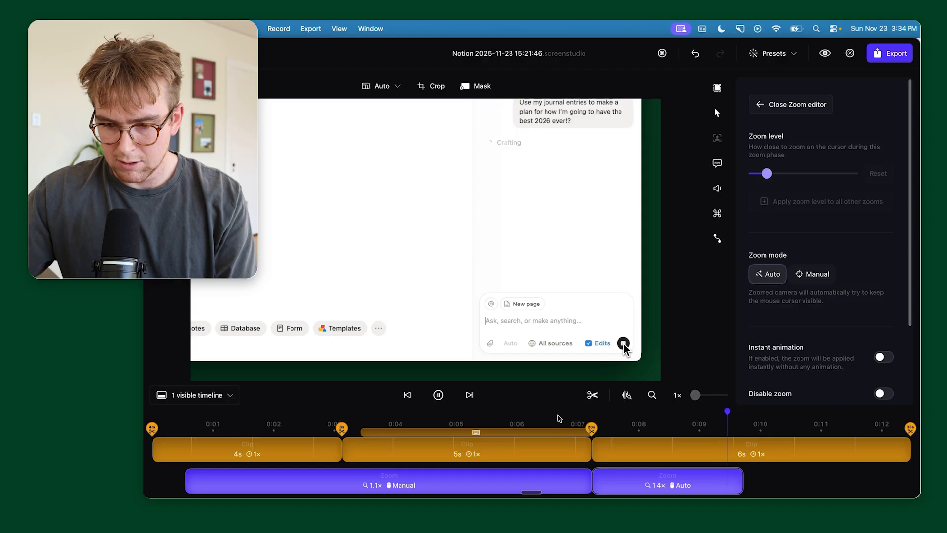
key("space")
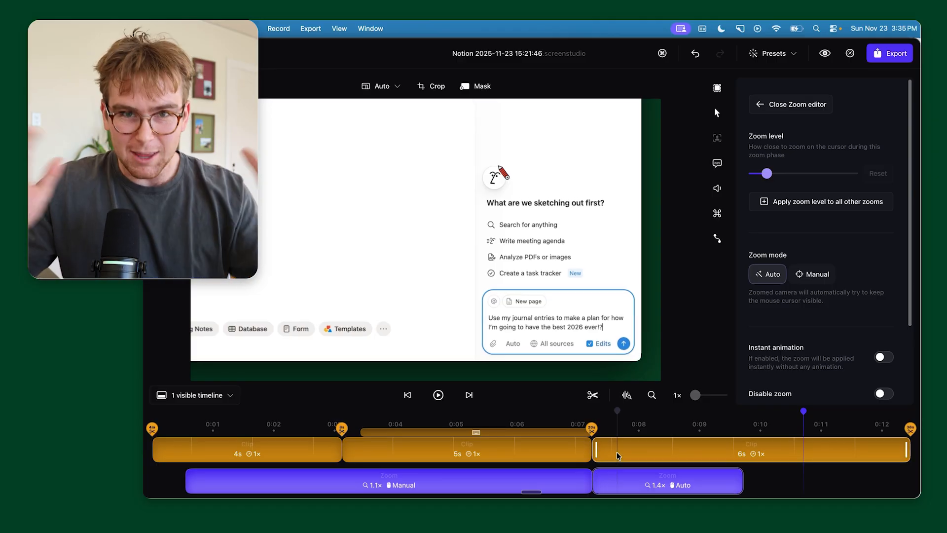
Review the project's background, cursor, audio and animation settings
left_click(718, 88)
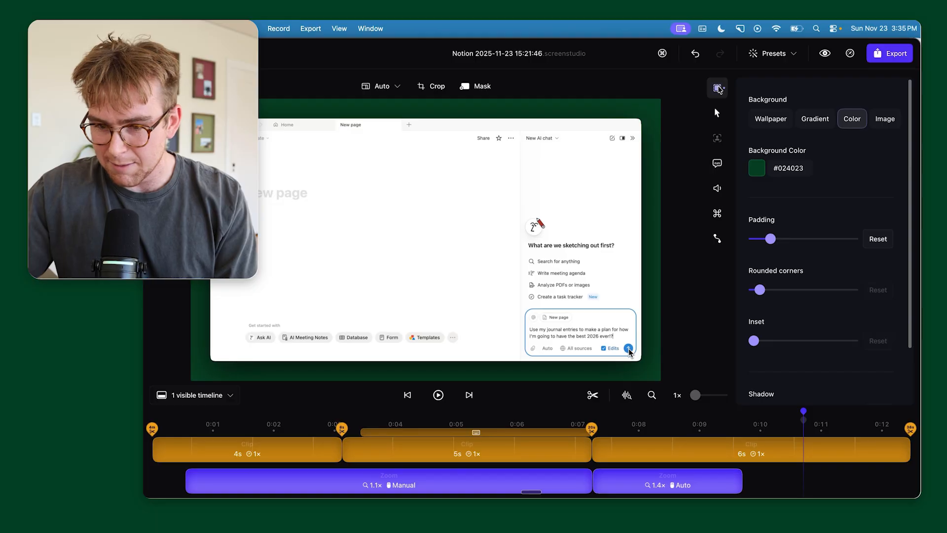
scroll(852, 199, "down", 1)
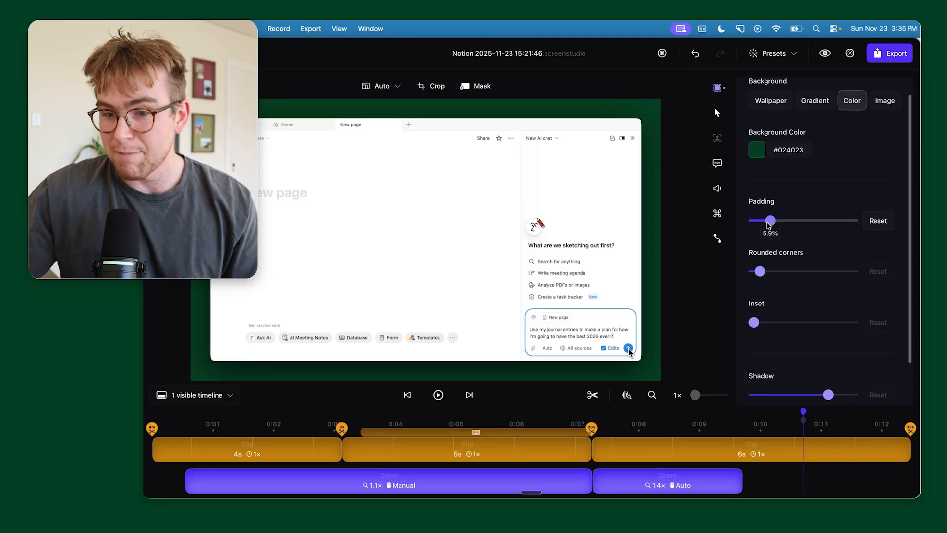
scroll(810, 154, "down", 3)
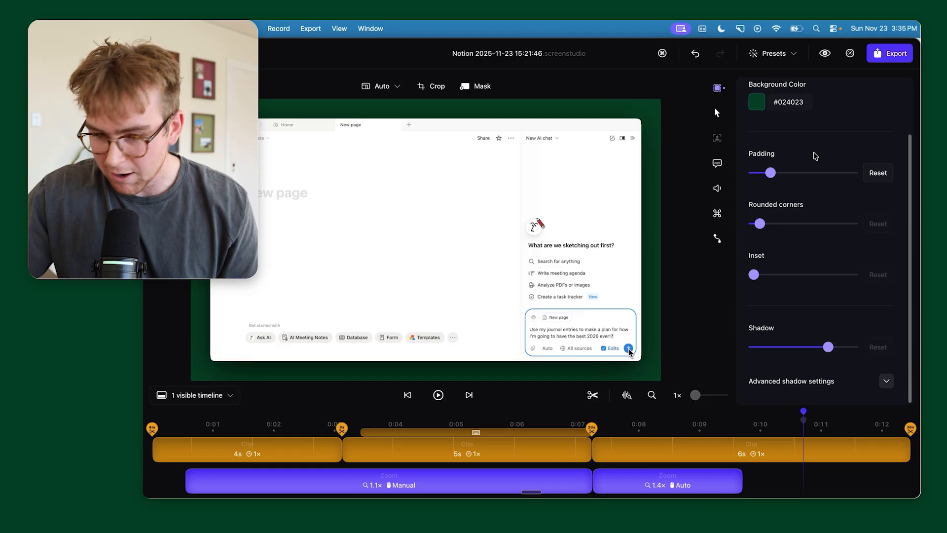
scroll(792, 291, "up", 4)
scroll(755, 284, "down", 4)
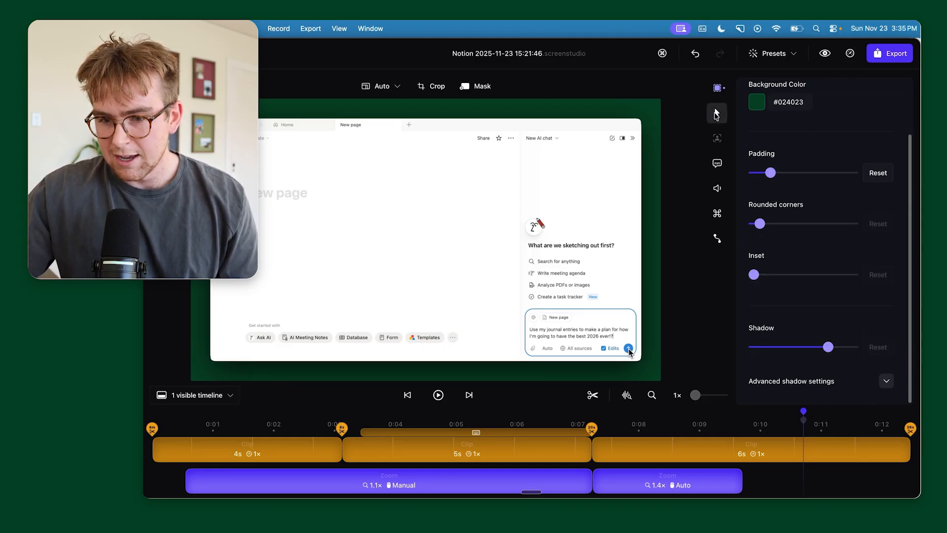
left_click(716, 114)
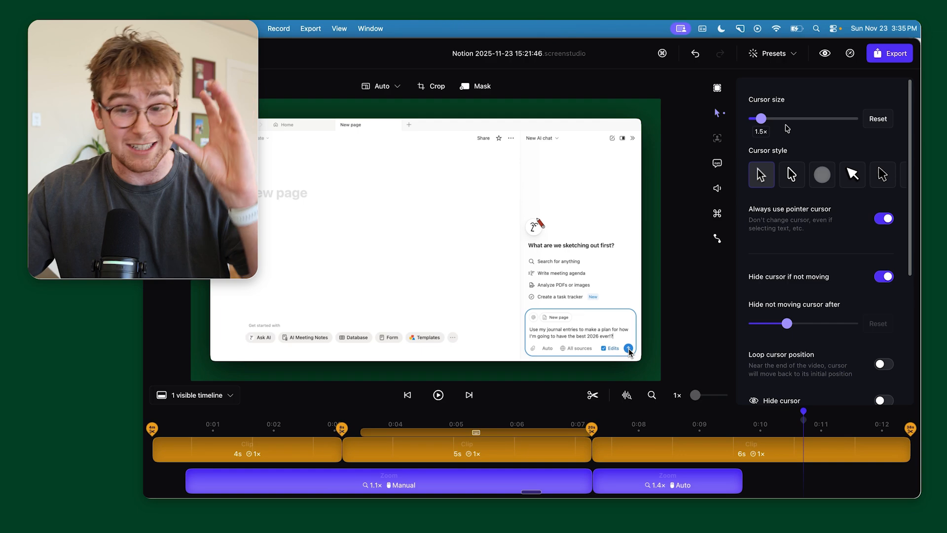
scroll(787, 128, "down", 1)
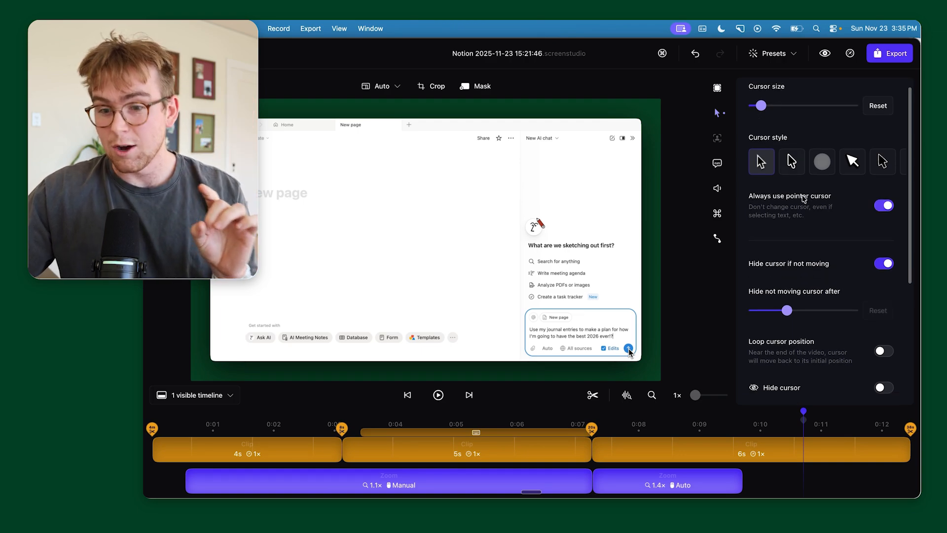
scroll(782, 239, "down", 2)
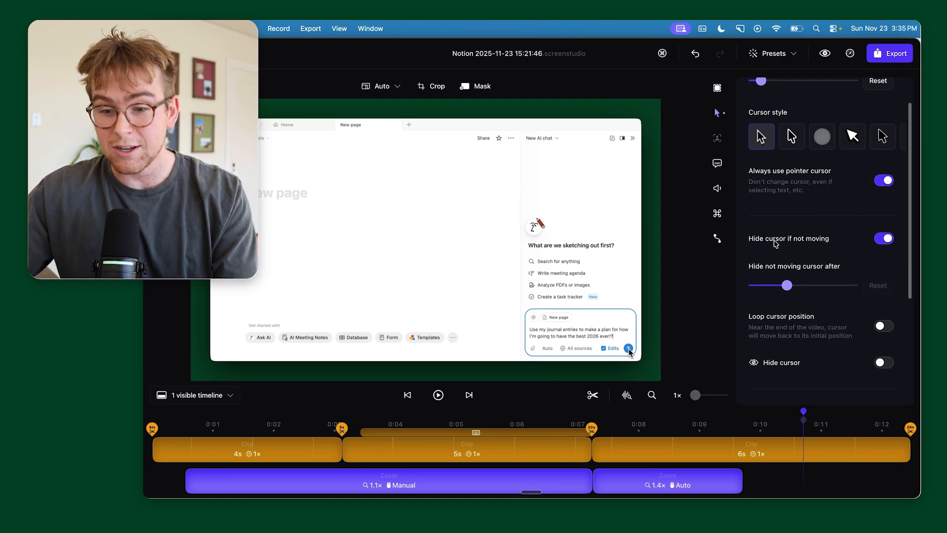
scroll(776, 242, "down", 1)
scroll(765, 188, "up", 2)
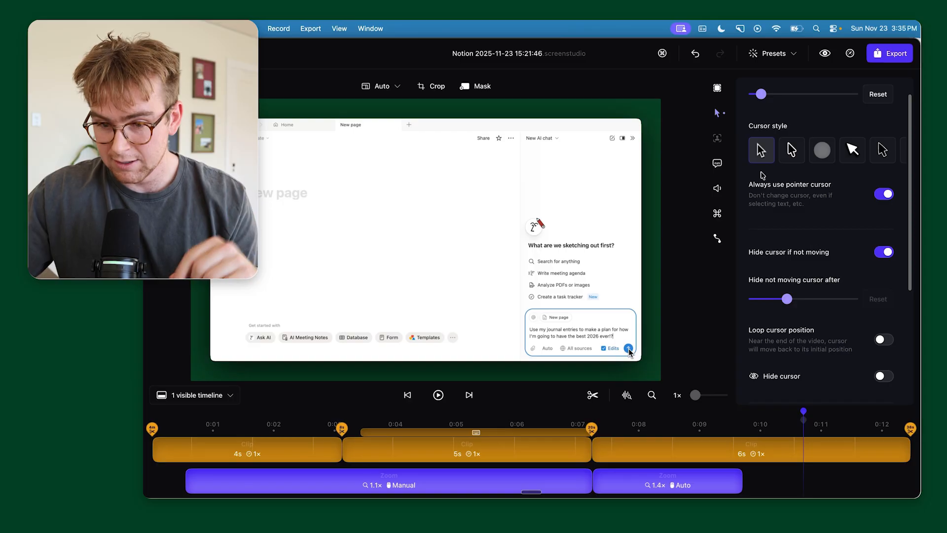
left_click(717, 188)
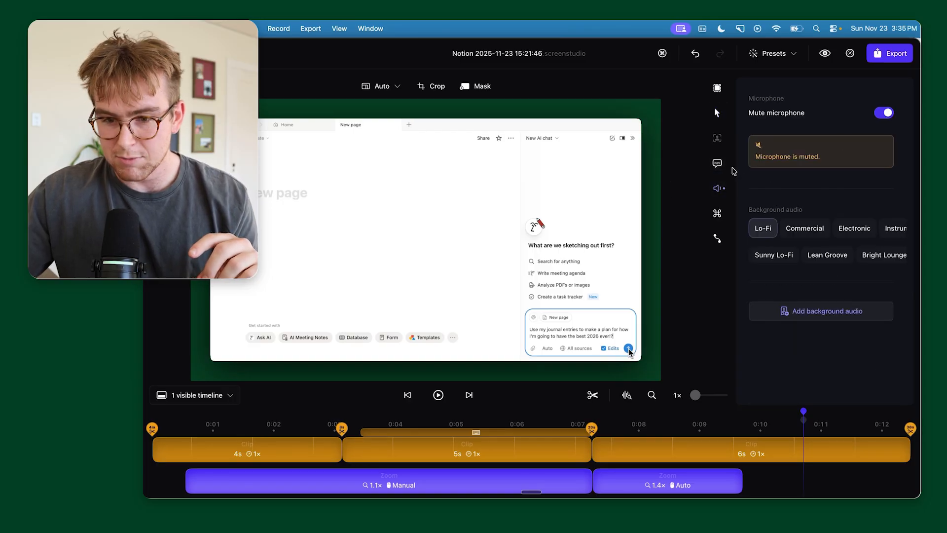
left_click(718, 238)
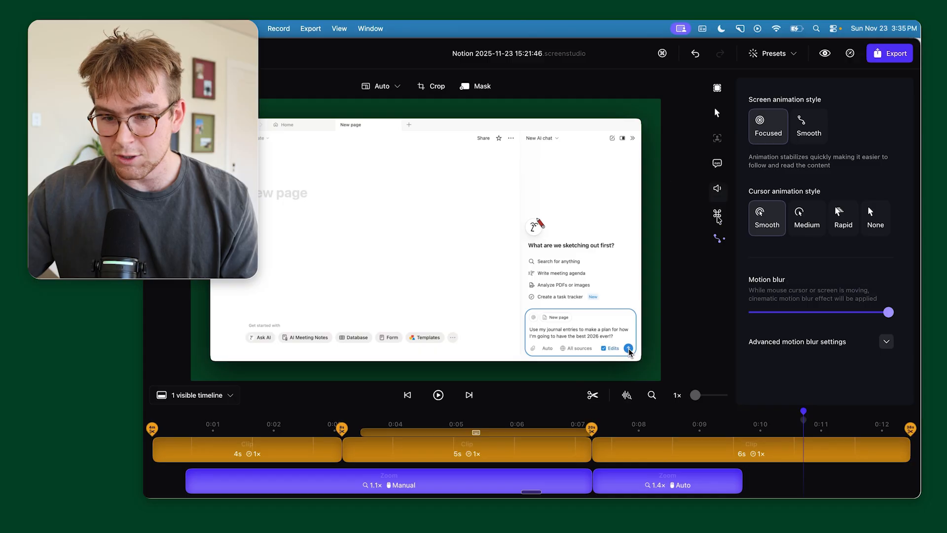
Switch the second zoom segment to manual mode
left_click(427, 486)
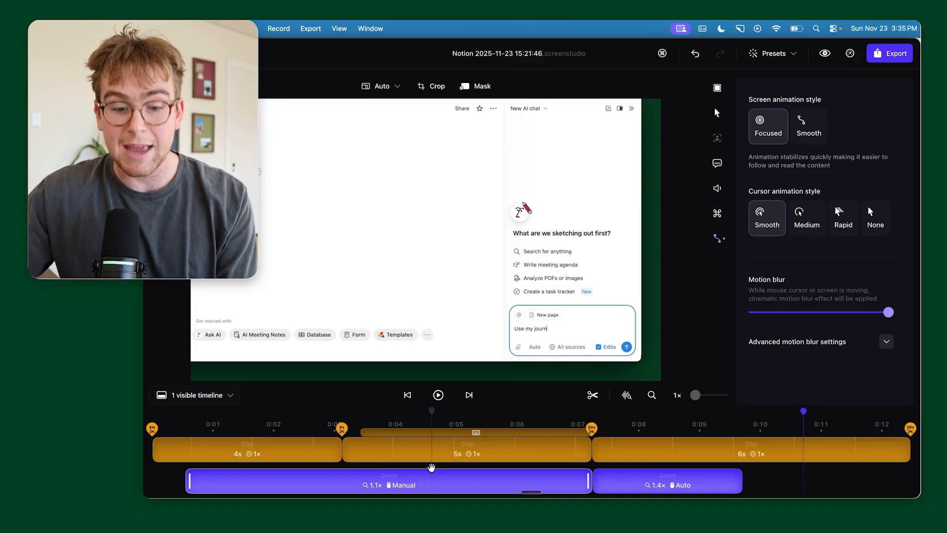
left_click(684, 487)
left_click(813, 274)
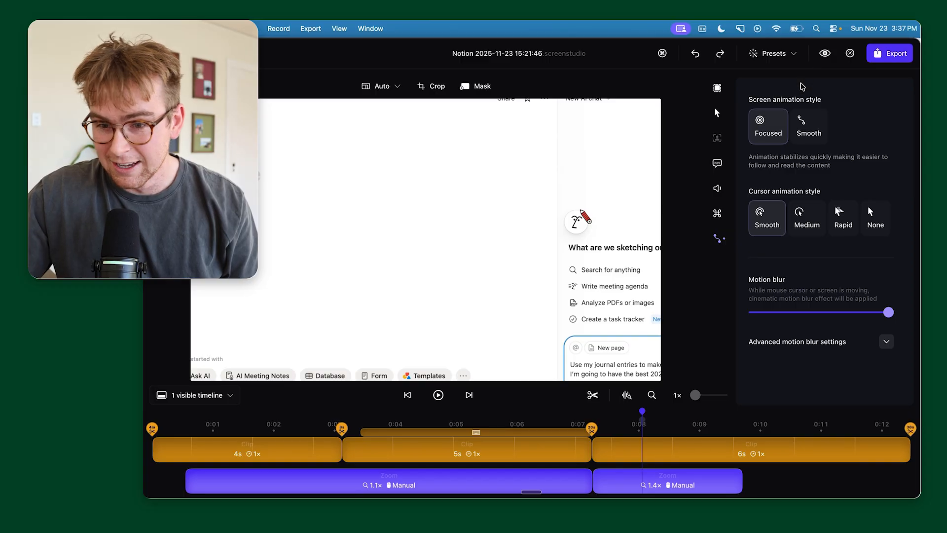
Save the current project settings as a new preset named with the creator's first name followed by "Demo Preset"
left_click(776, 53)
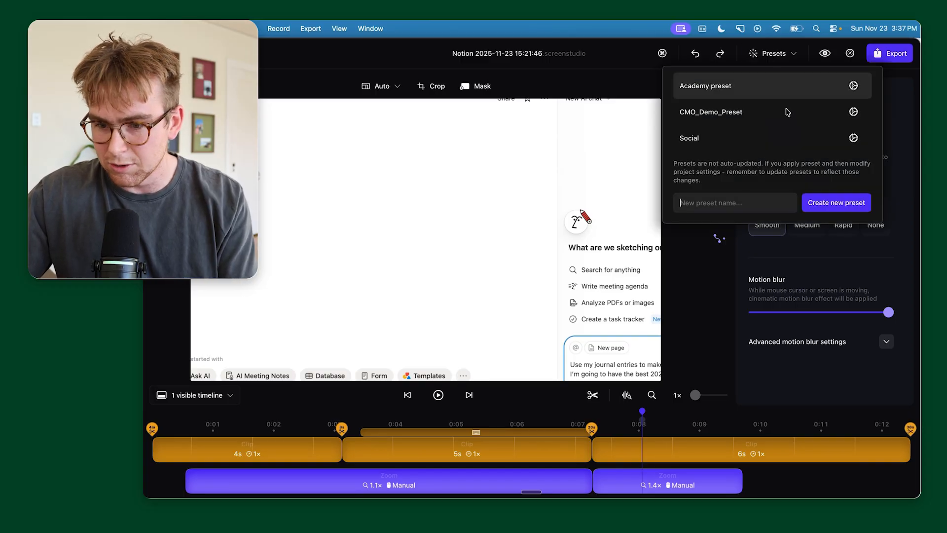
left_click(721, 203)
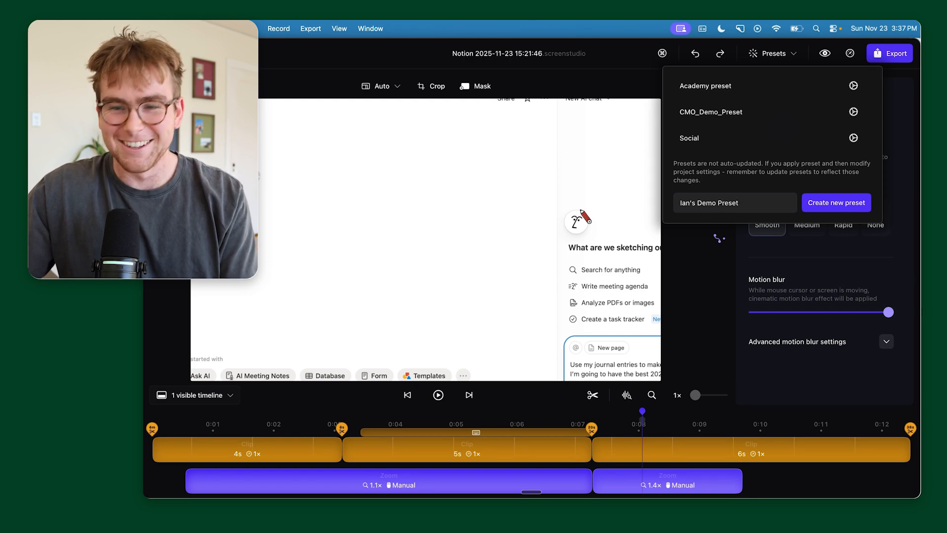
left_click(839, 208)
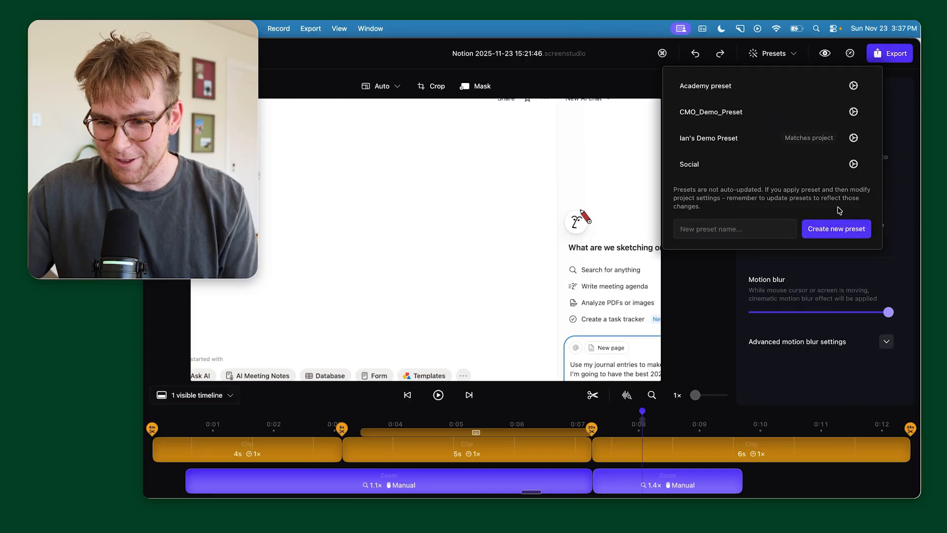
left_click(893, 192)
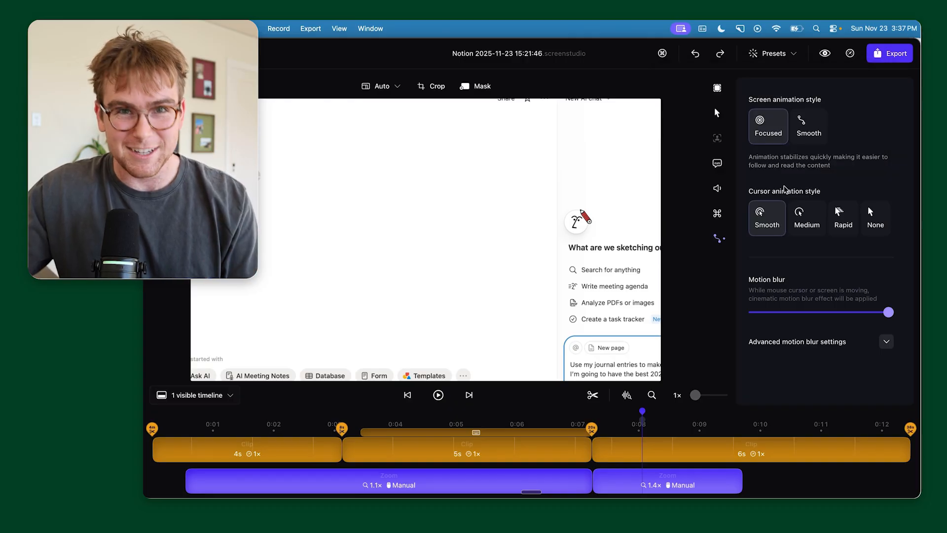